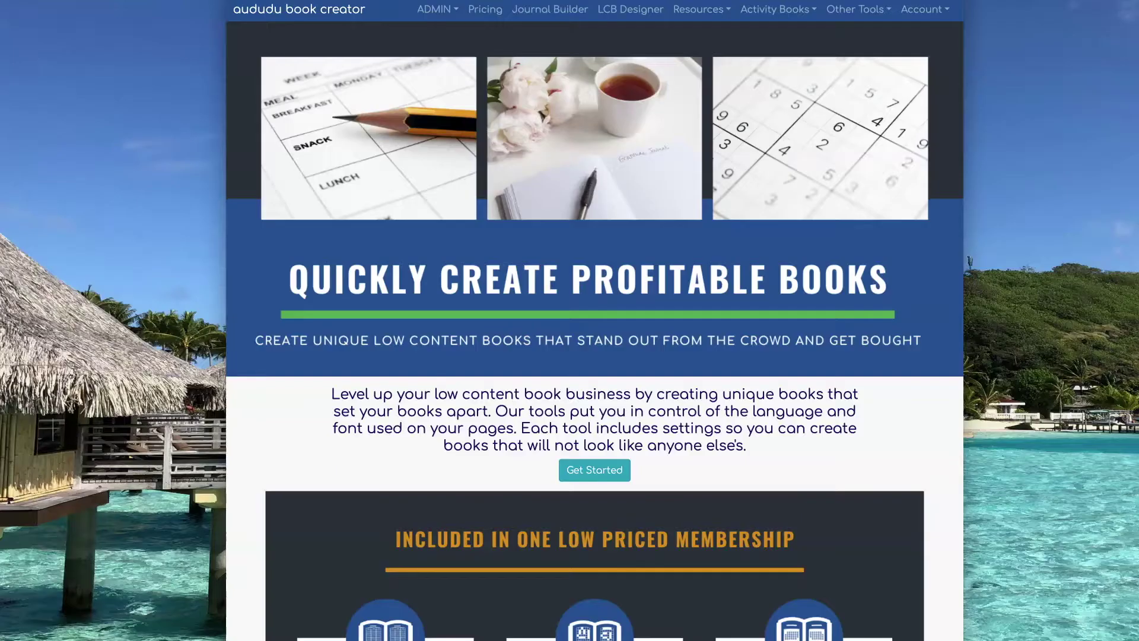
- Open the Geometric Coloring Page Tool from the Activity Books menu
{"action": "left_click", "coordinate": [778, 11]}
{"action": "left_click", "coordinate": [780, 75]}
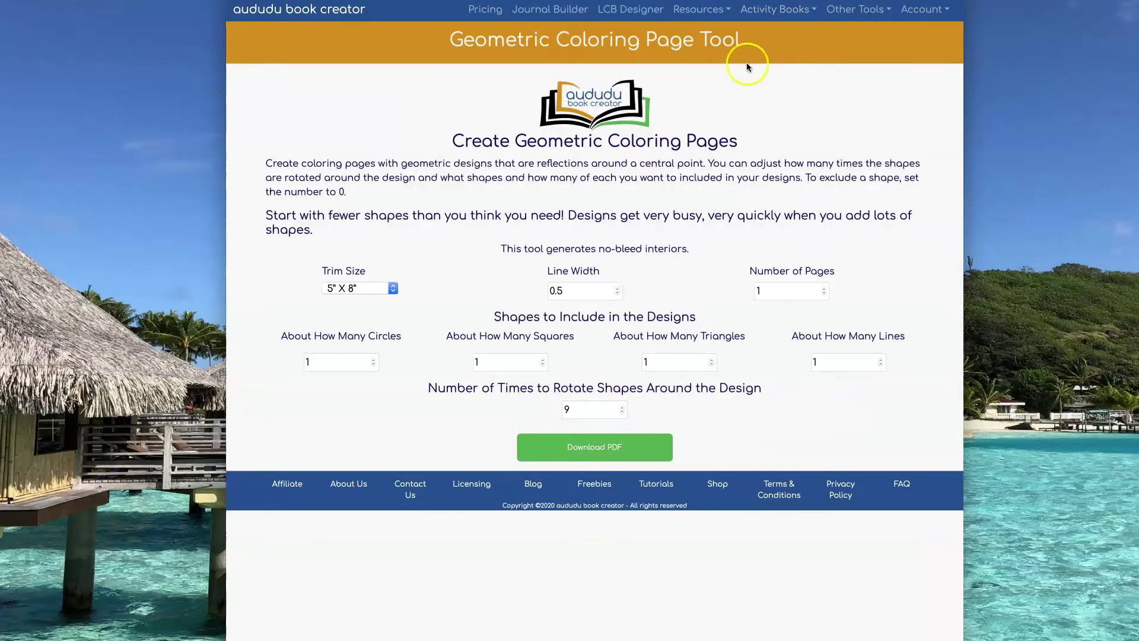
- Set the trim size to 8" X 10" and the page count to 10
{"action": "left_click", "coordinate": [375, 289]}
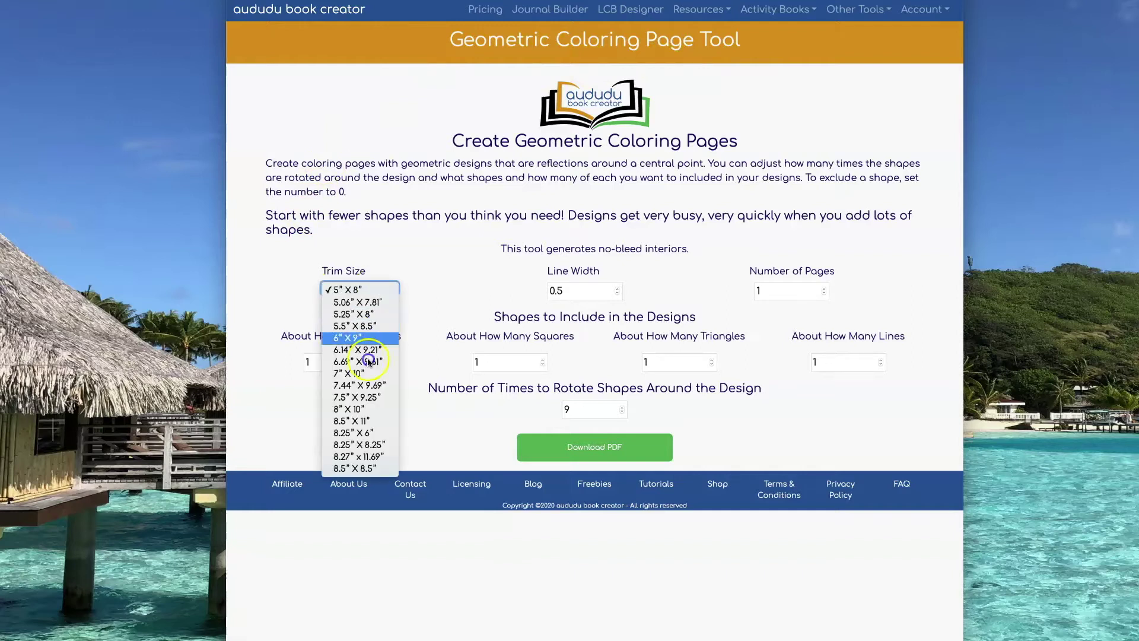
{"action": "left_click", "coordinate": [364, 411]}
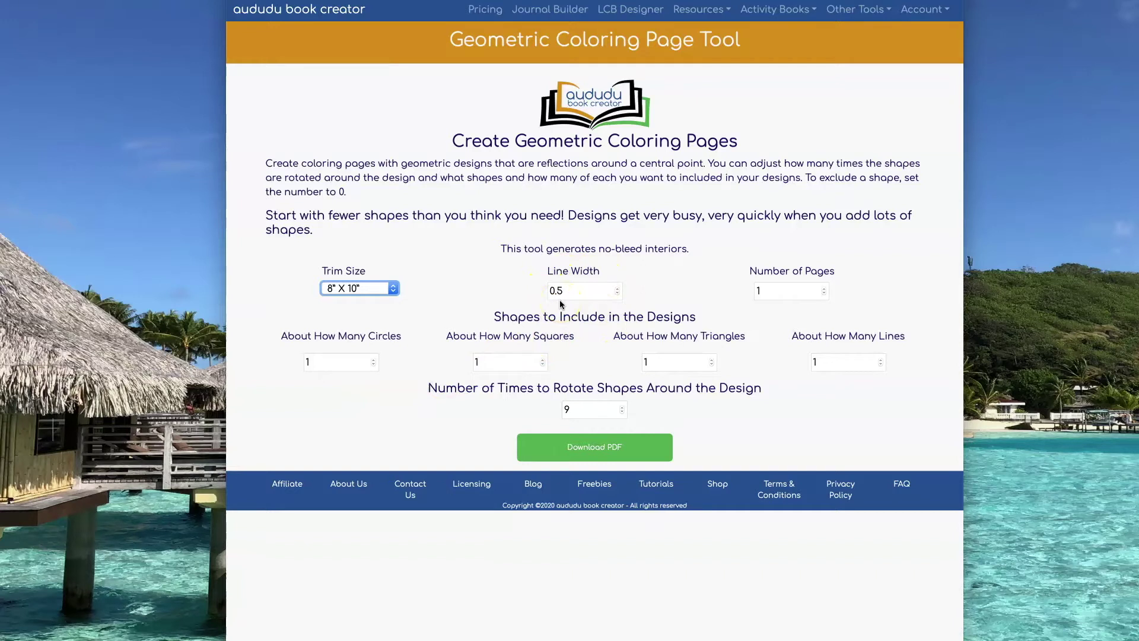
{"action": "left_click", "coordinate": [776, 289]}
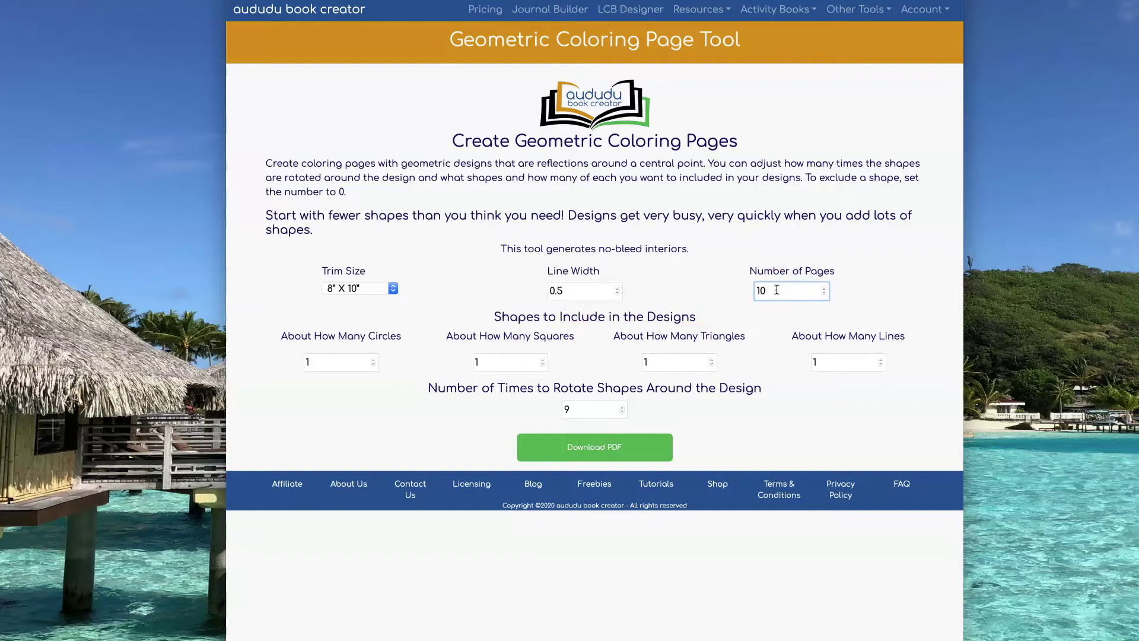
{"action": "left_click", "coordinate": [756, 213]}
- Set the Squares, Triangles and Lines counts to 0, leaving only circles
{"action": "left_click", "coordinate": [483, 359]}
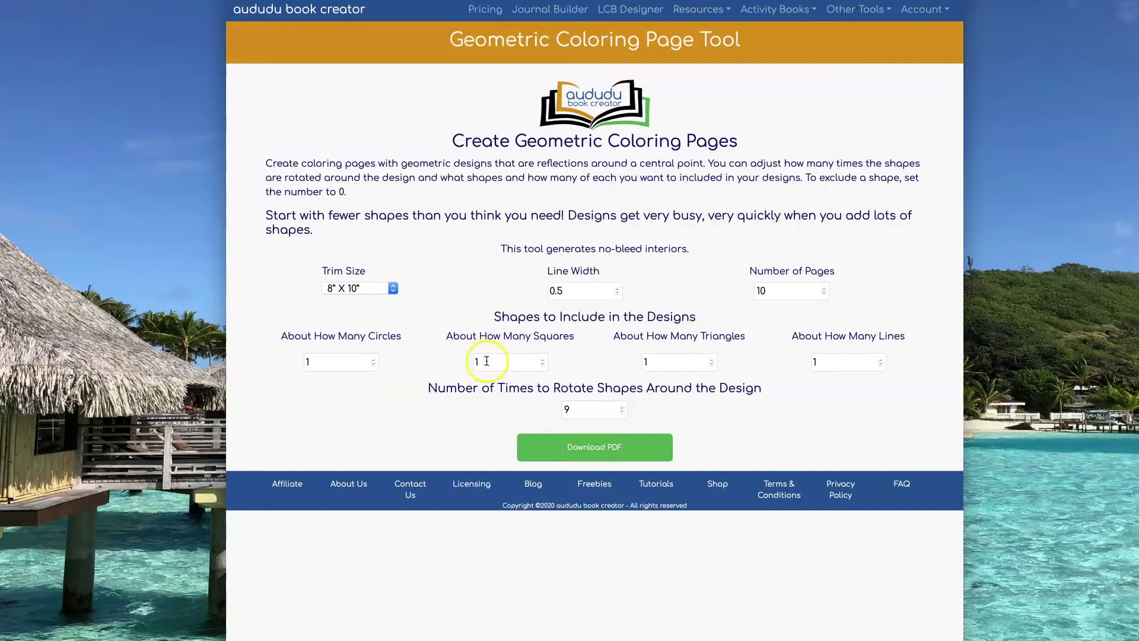
{"action": "left_click_drag", "start_coordinate": [484, 361], "coordinate": [465, 360]}
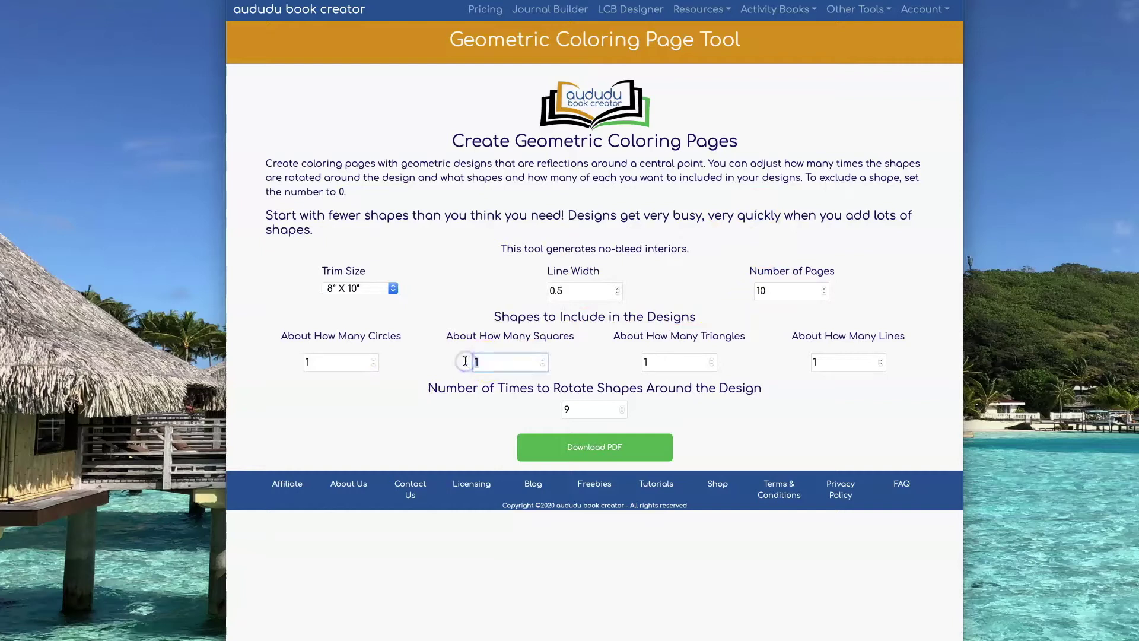
{"action": "type", "text": "0"}
{"action": "left_click_drag", "start_coordinate": [674, 359], "coordinate": [638, 360]}
{"action": "type", "text": "0"}
{"action": "left_click", "coordinate": [822, 362]}
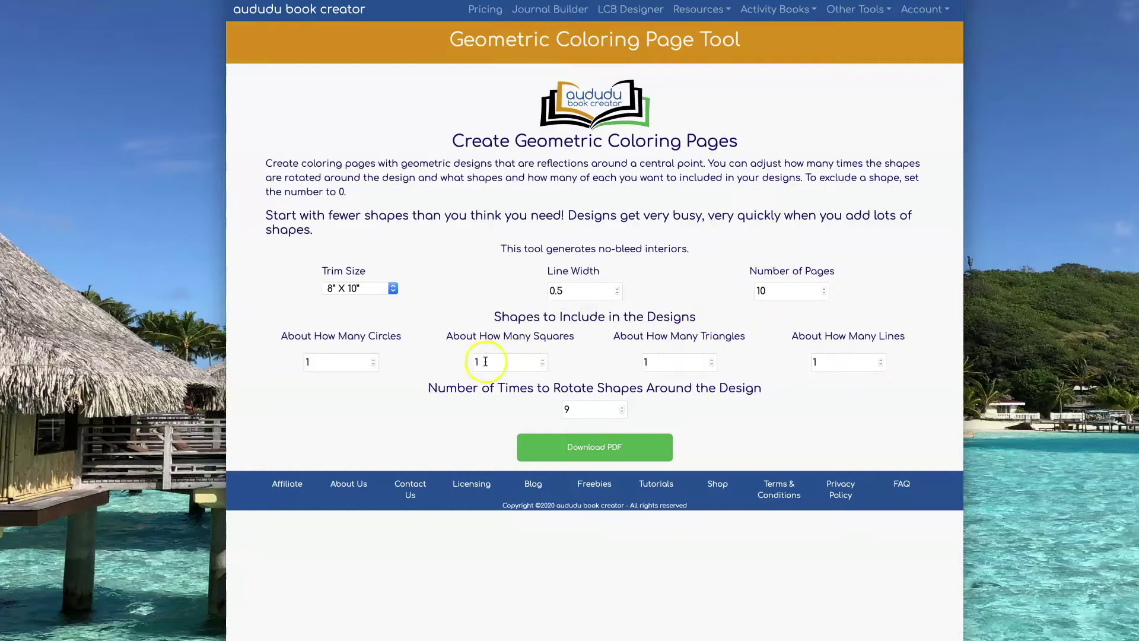
{"action": "left_click_drag", "start_coordinate": [483, 362], "coordinate": [465, 361]}
{"action": "type", "text": "0"}
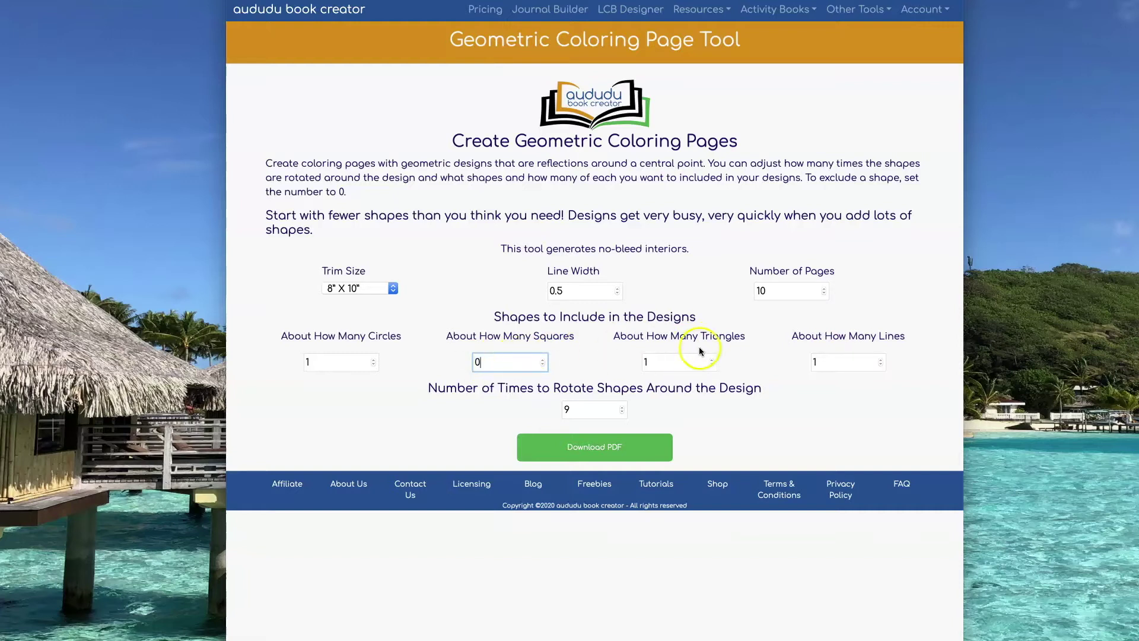
{"action": "left_click_drag", "start_coordinate": [677, 360], "coordinate": [636, 359]}
{"action": "type", "text": "0"}
{"action": "left_click_drag", "start_coordinate": [826, 361], "coordinate": [810, 363]}
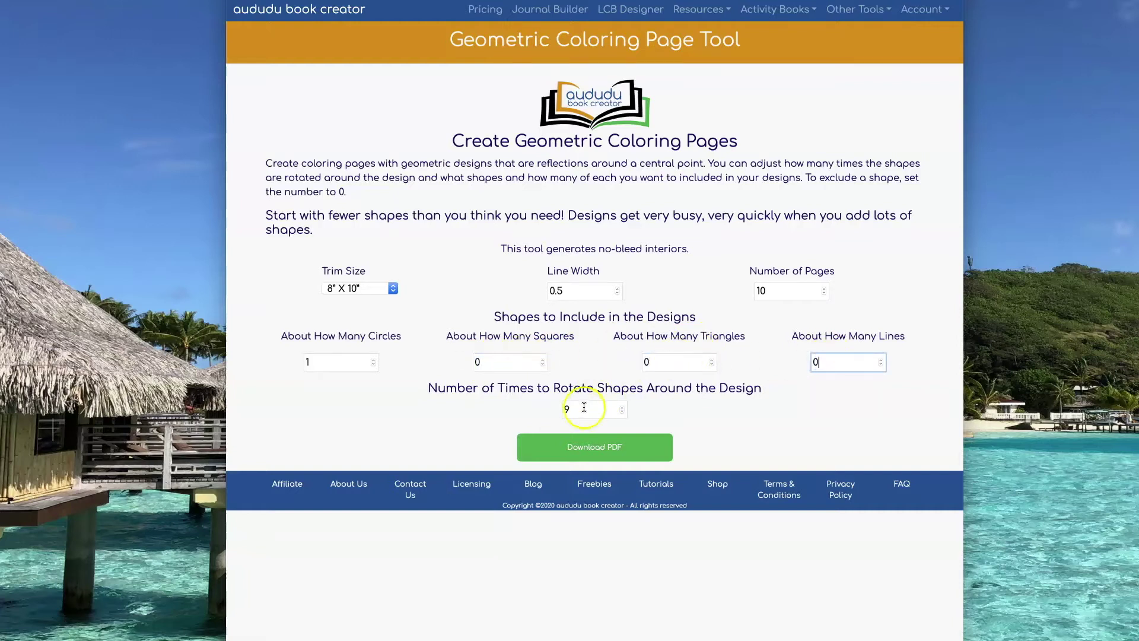
- Set rotations to 2 and download the PDF
{"action": "left_click_drag", "start_coordinate": [580, 410], "coordinate": [560, 410]}
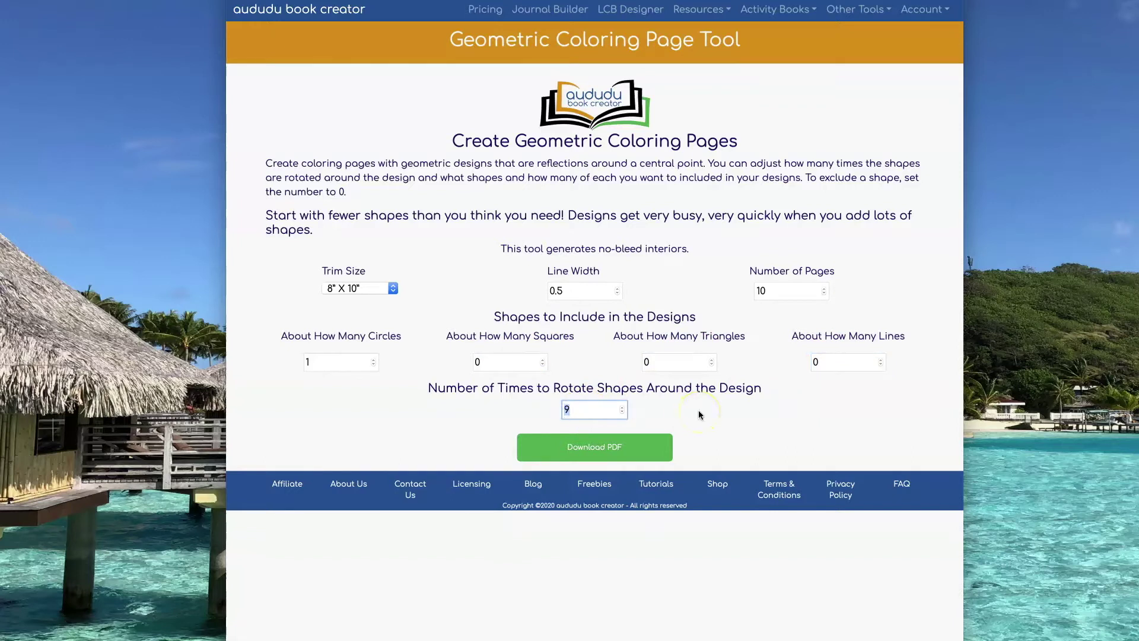
{"action": "type", "text": "2"}
{"action": "left_click", "coordinate": [704, 412]}
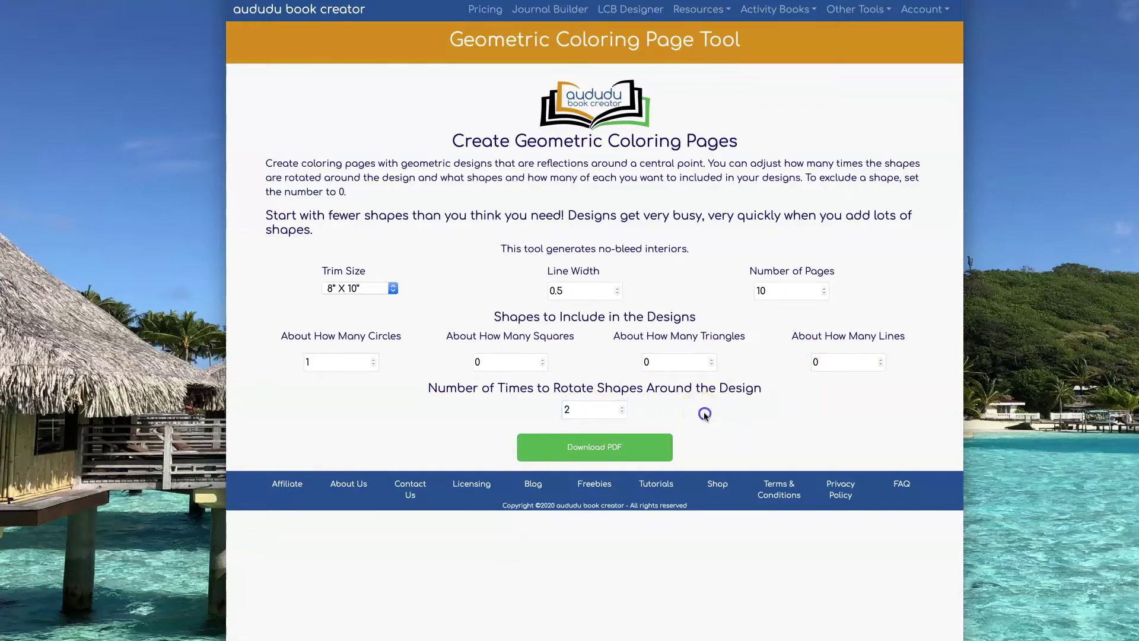
- Scroll through all 10 pages of the circle-design PDF, then close the viewer tab
{"action": "left_click", "coordinate": [606, 448]}
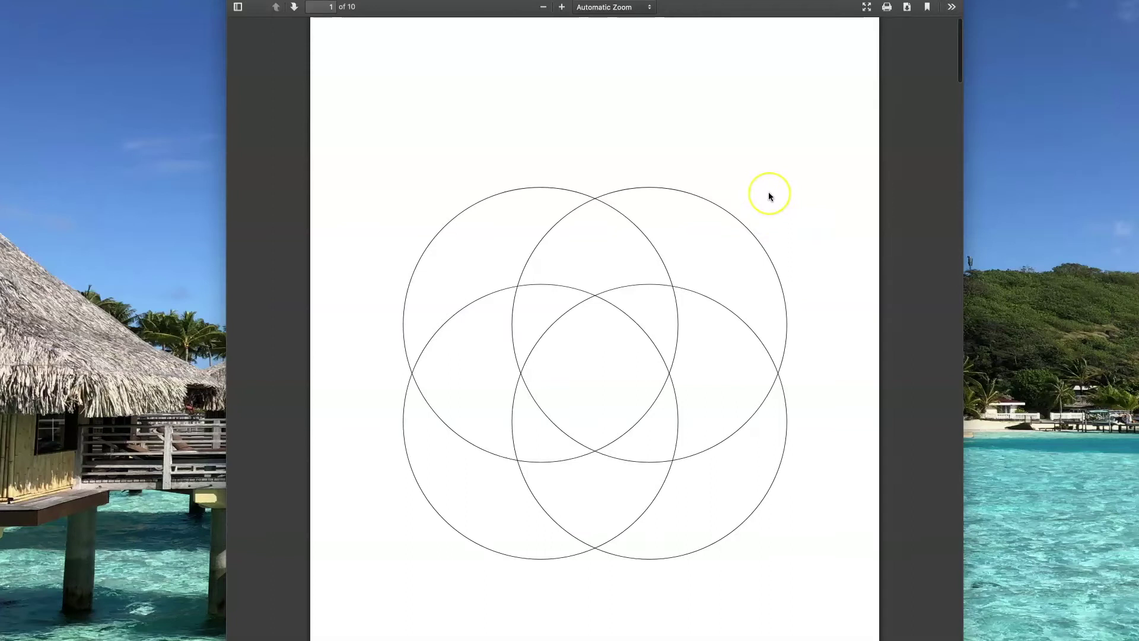
{"action": "scroll", "coordinate": [769, 196], "scroll_direction": "down", "scroll_amount": 10}
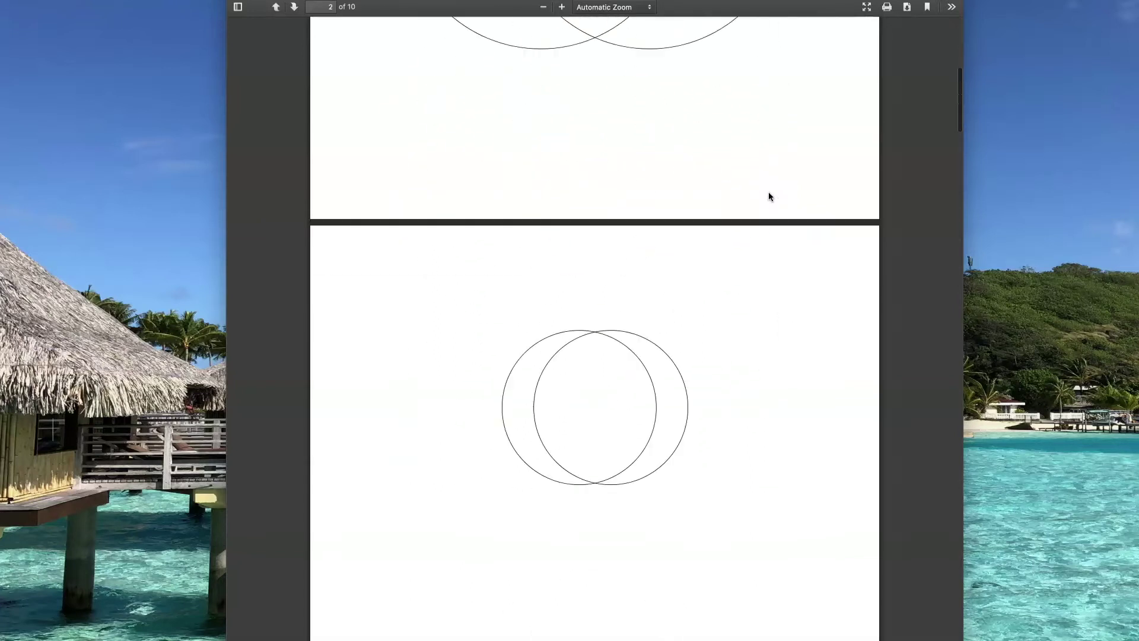
{"action": "scroll", "coordinate": [769, 194], "scroll_direction": "down", "scroll_amount": 15}
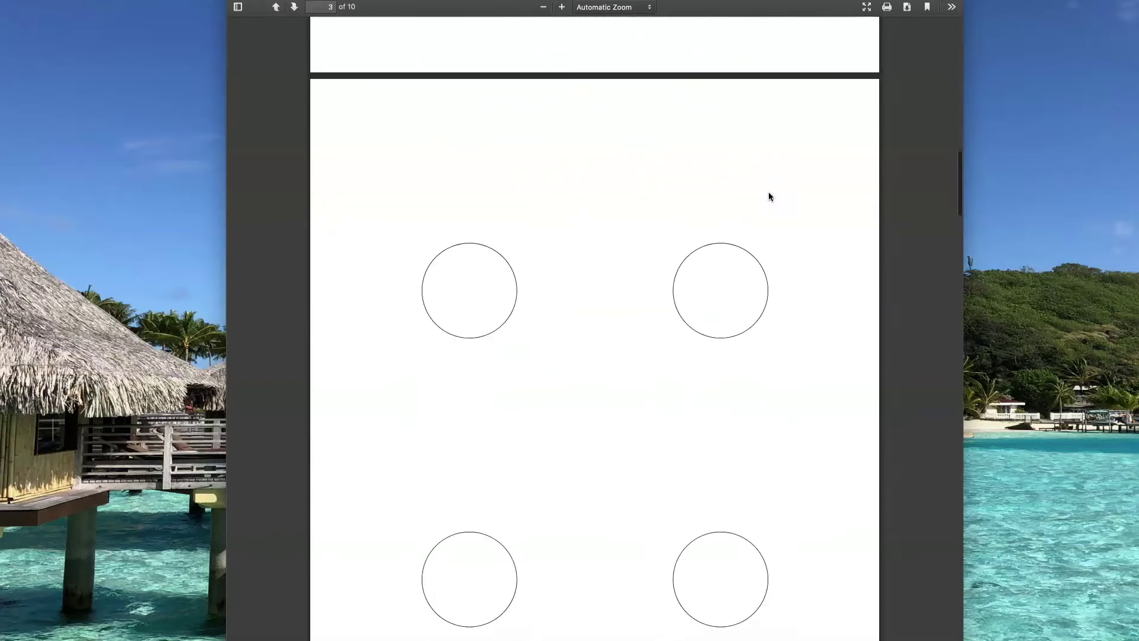
{"action": "scroll", "coordinate": [770, 196], "scroll_direction": "down", "scroll_amount": 15}
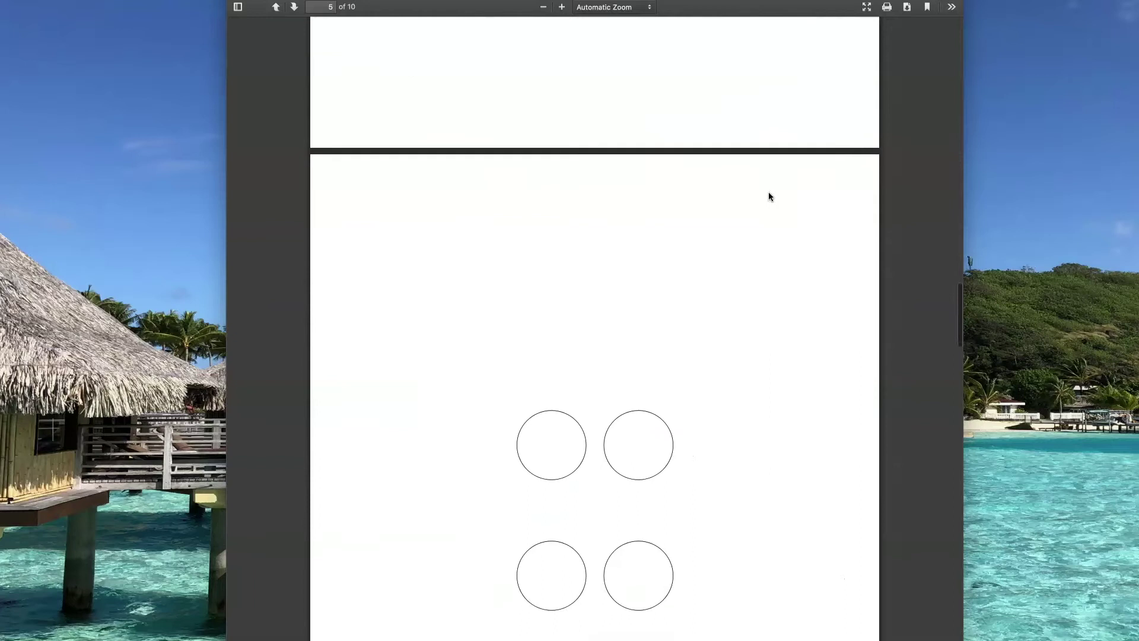
{"action": "scroll", "coordinate": [769, 197], "scroll_direction": "down", "scroll_amount": 15}
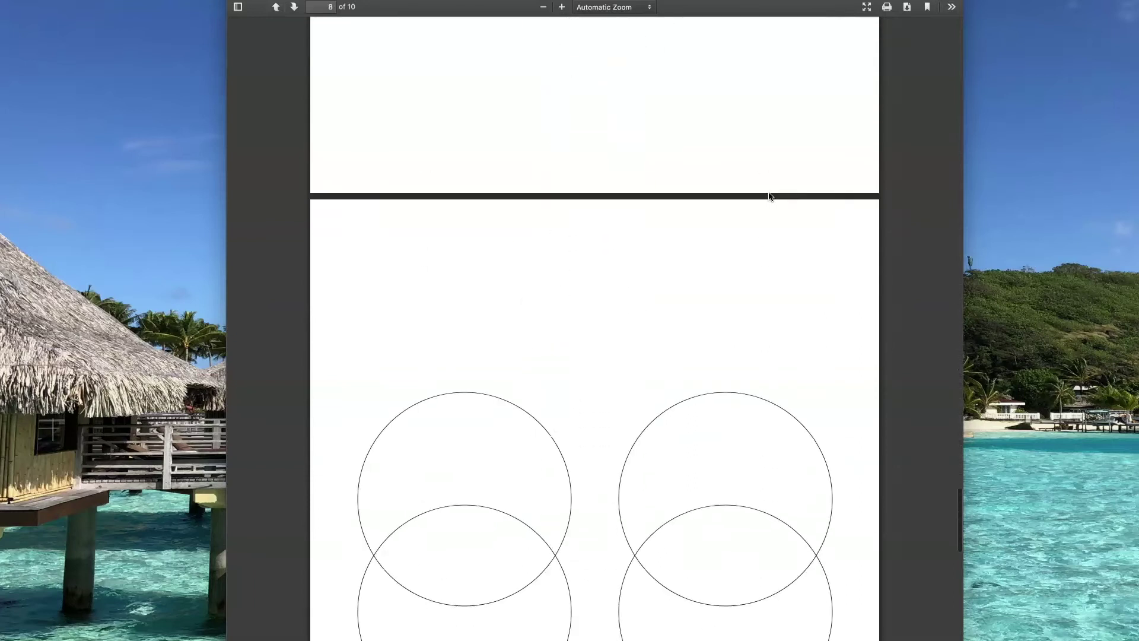
{"action": "scroll", "coordinate": [769, 196], "scroll_direction": "down", "scroll_amount": 5}
{"action": "left_click", "coordinate": [698, 52]}
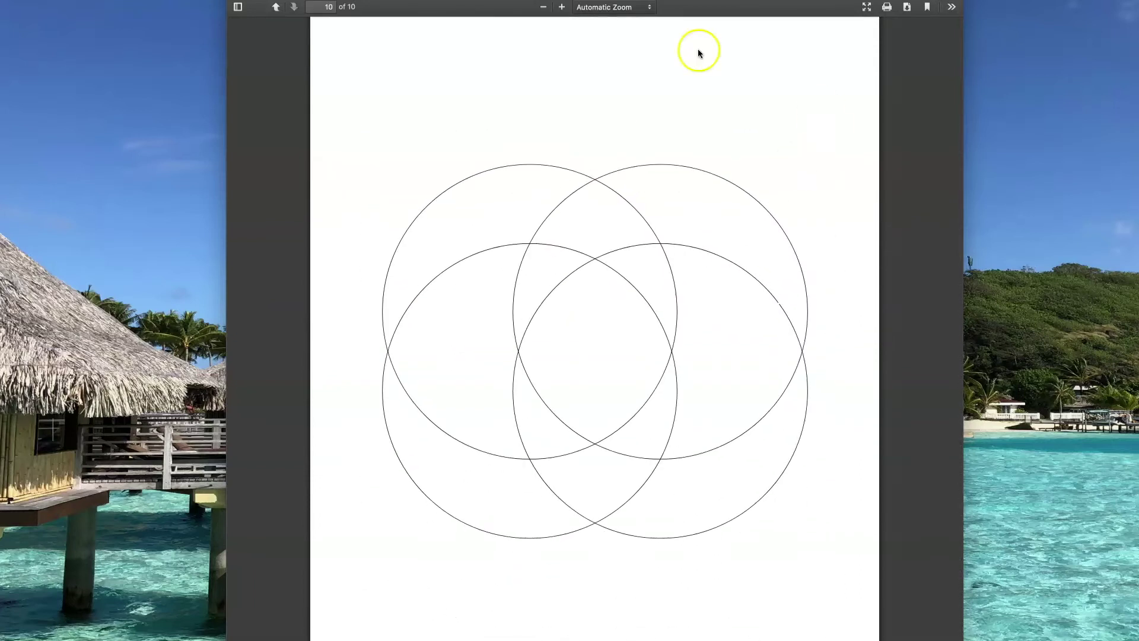
{"action": "key", "text": "super+w"}
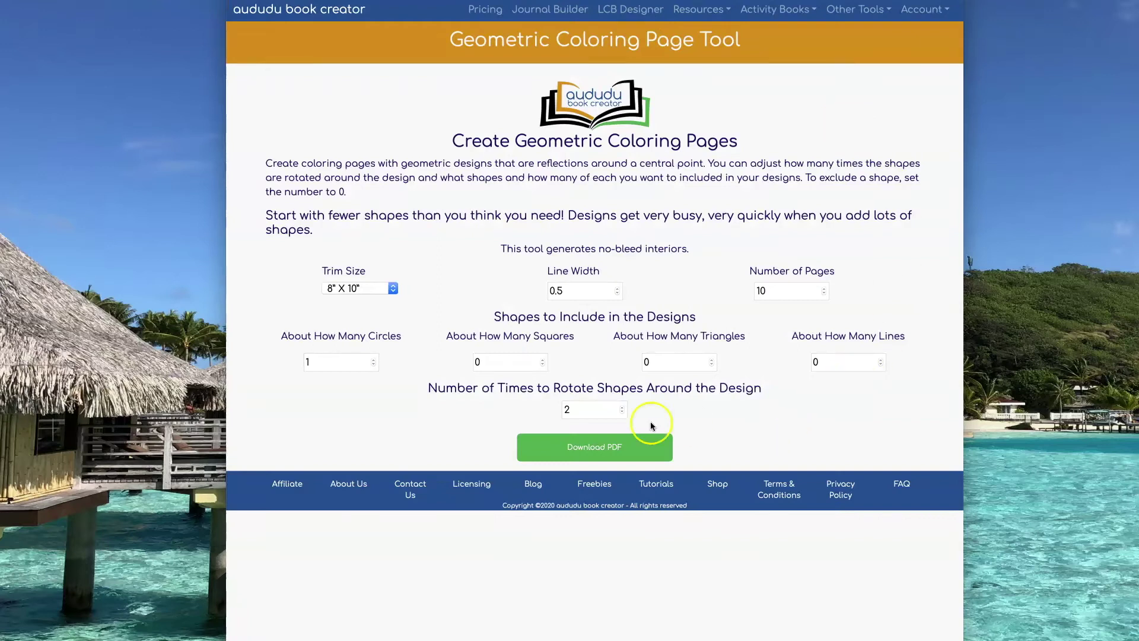
- Change rotations to 8, generate the circles PDF and scroll through its pages
{"action": "left_click", "coordinate": [584, 410]}
{"action": "left_click", "coordinate": [561, 409]}
{"action": "double_click", "coordinate": [561, 409]}
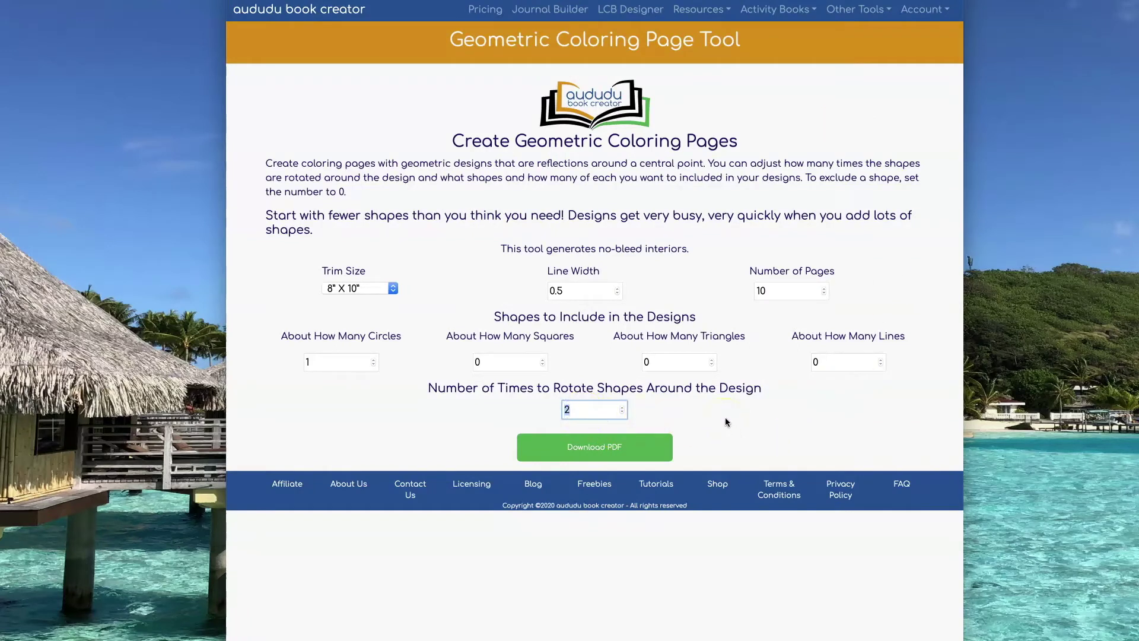
{"action": "type", "text": "8"}
{"action": "key", "text": "Return"}
{"action": "scroll", "coordinate": [774, 221], "scroll_direction": "down", "scroll_amount": 10}
{"action": "scroll", "coordinate": [774, 223], "scroll_direction": "down", "scroll_amount": 20}
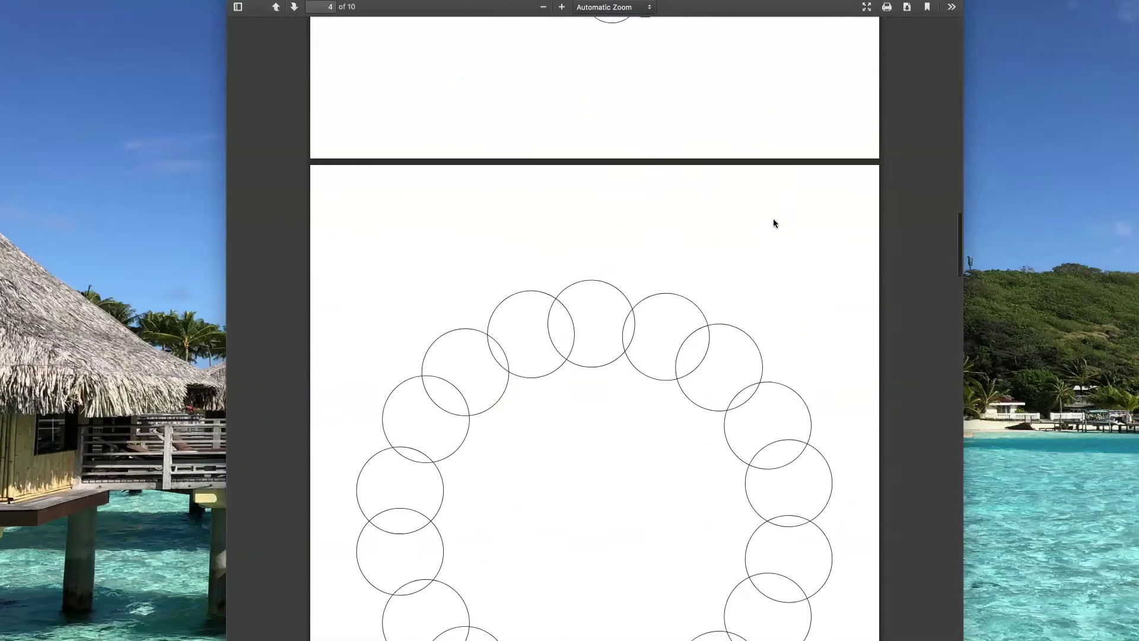
{"action": "scroll", "coordinate": [774, 223], "scroll_direction": "down", "scroll_amount": 10}
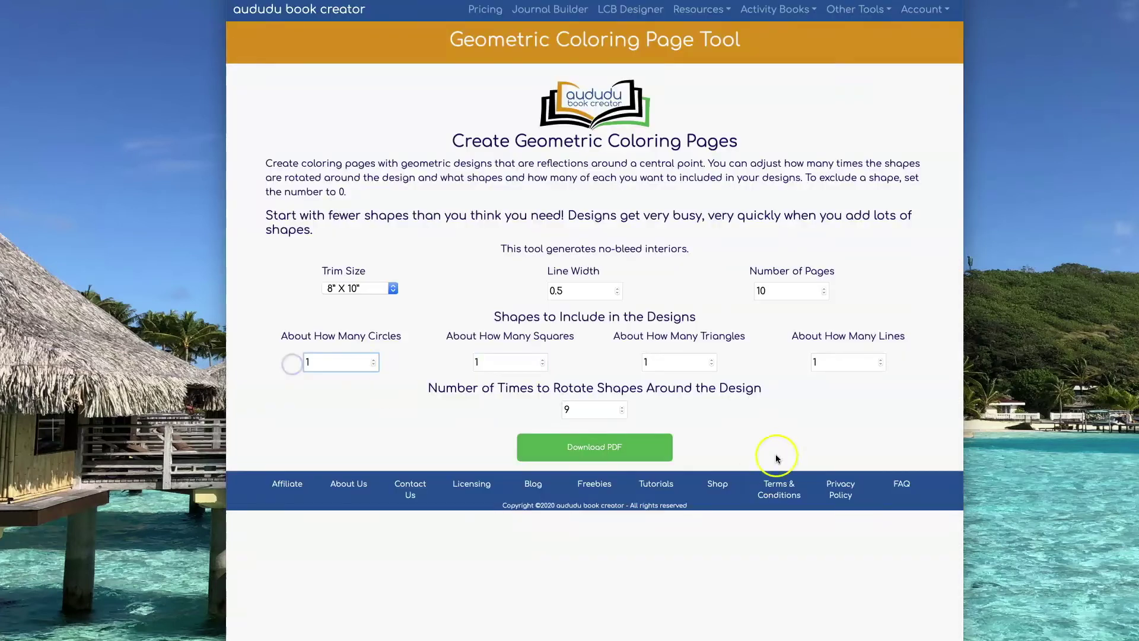
- Generate and review the PDF with one of each shape rotated 9 times, then return
{"action": "key", "text": "Return"}
{"action": "scroll", "coordinate": [805, 344], "scroll_direction": "down", "scroll_amount": 15}
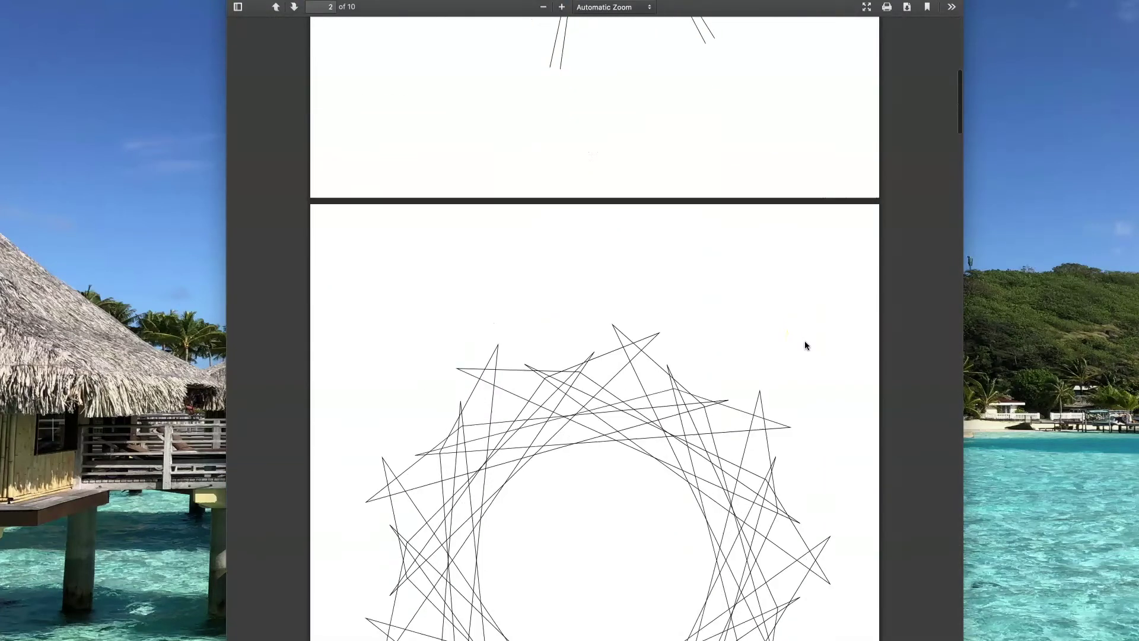
{"action": "scroll", "coordinate": [804, 346], "scroll_direction": "down", "scroll_amount": 15}
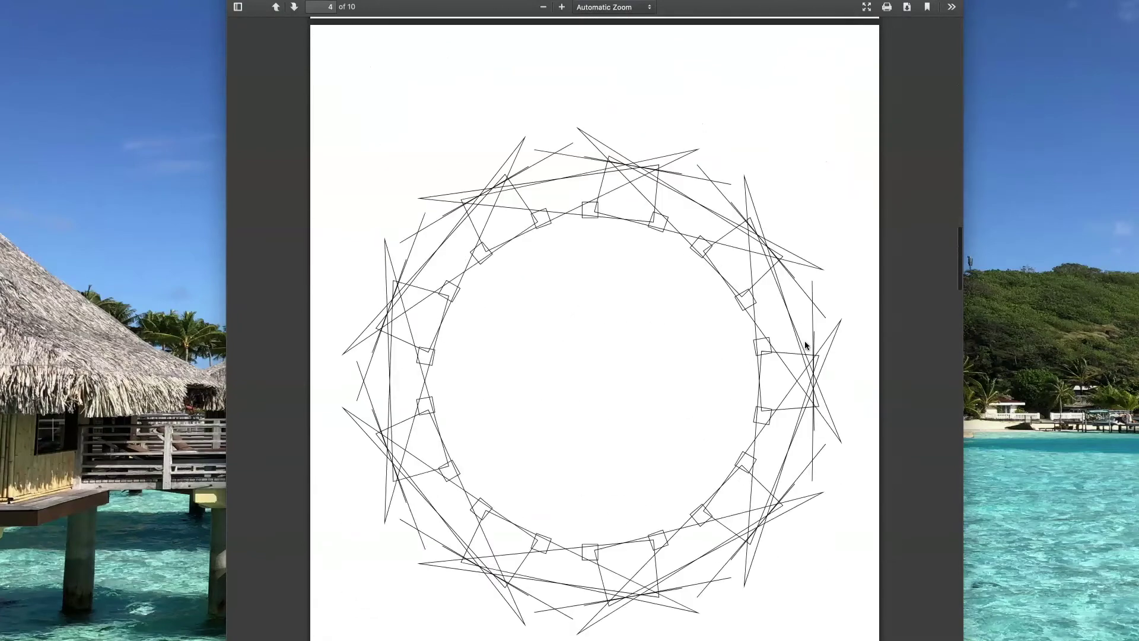
{"action": "scroll", "coordinate": [805, 346], "scroll_direction": "down", "scroll_amount": 15}
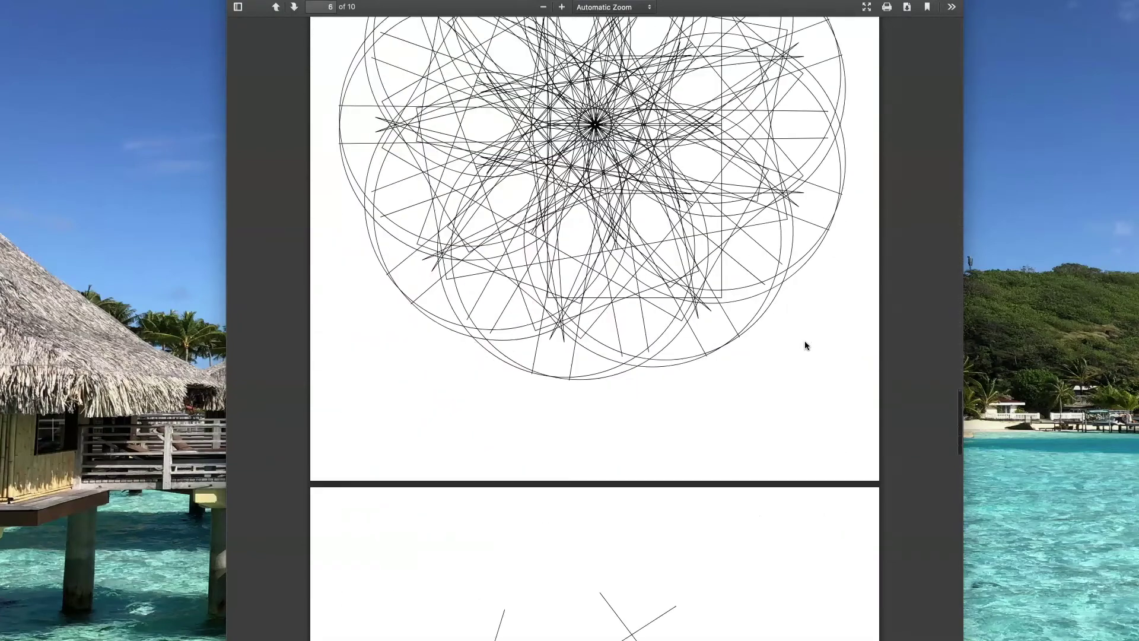
{"action": "scroll", "coordinate": [805, 345], "scroll_direction": "down", "scroll_amount": 10}
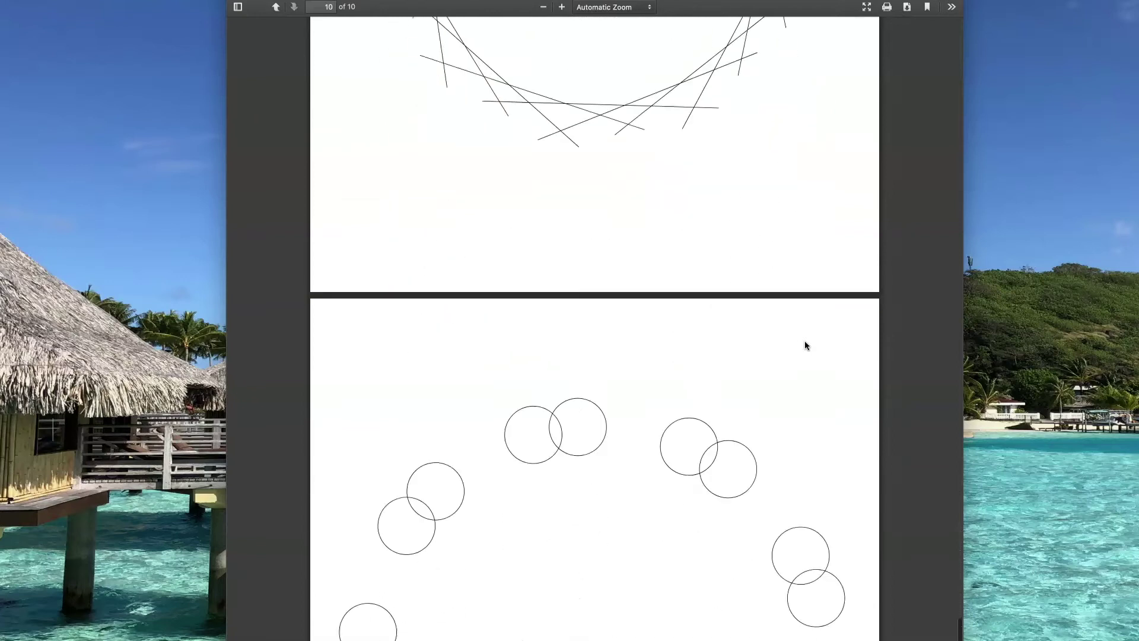
{"action": "left_click", "coordinate": [725, 128]}
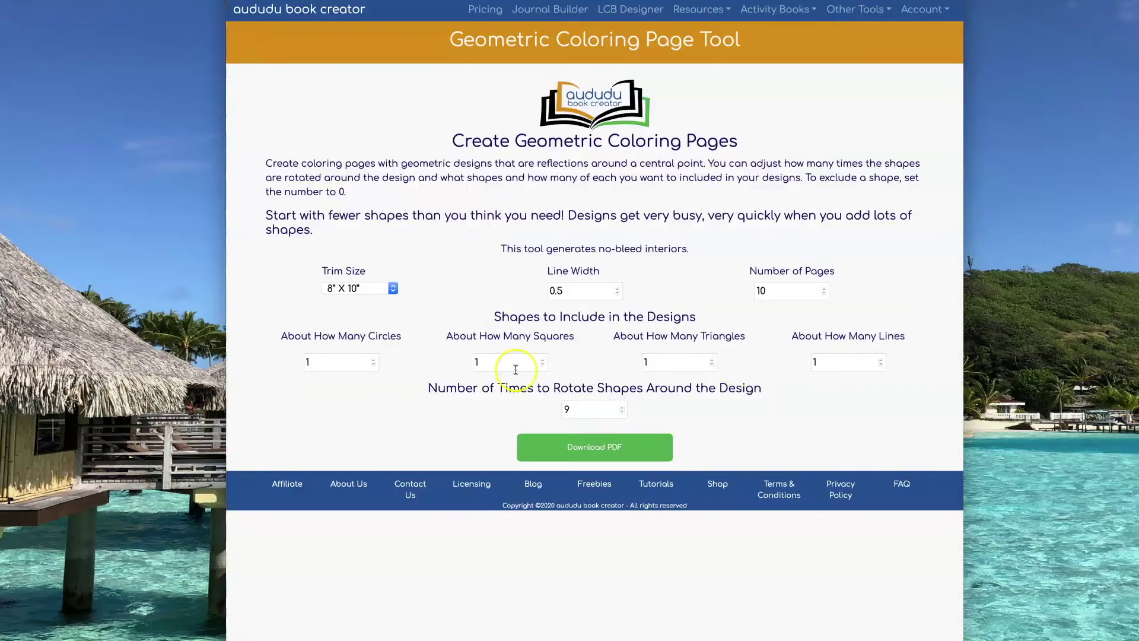
- Set the shape counts to 2 and rotations to 5, then generate and review the PDF
{"action": "left_click", "coordinate": [305, 362]}
{"action": "type", "text": "2"}
{"action": "left_click", "coordinate": [476, 362]}
{"action": "type", "text": "2"}
{"action": "left_click", "coordinate": [644, 361]}
{"action": "type", "text": "2"}
{"action": "left_click", "coordinate": [797, 360]}
{"action": "type", "text": "2"}
{"action": "left_click", "coordinate": [554, 411]}
{"action": "type", "text": "5"}
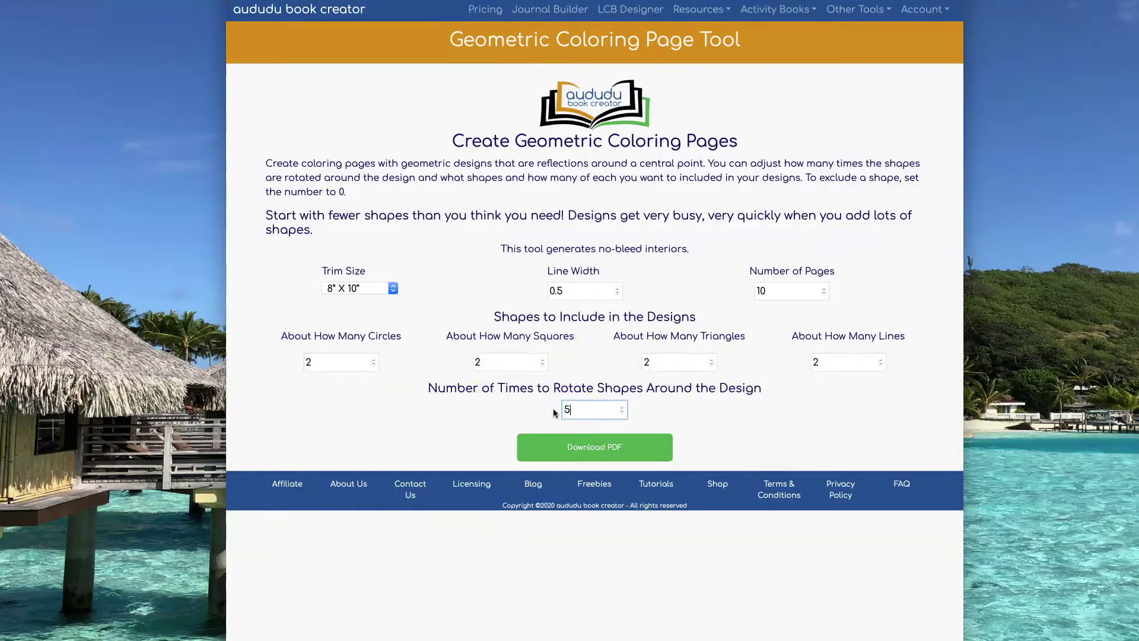
{"action": "left_click", "coordinate": [623, 453]}
{"action": "scroll", "coordinate": [836, 140], "scroll_direction": "down", "scroll_amount": 15}
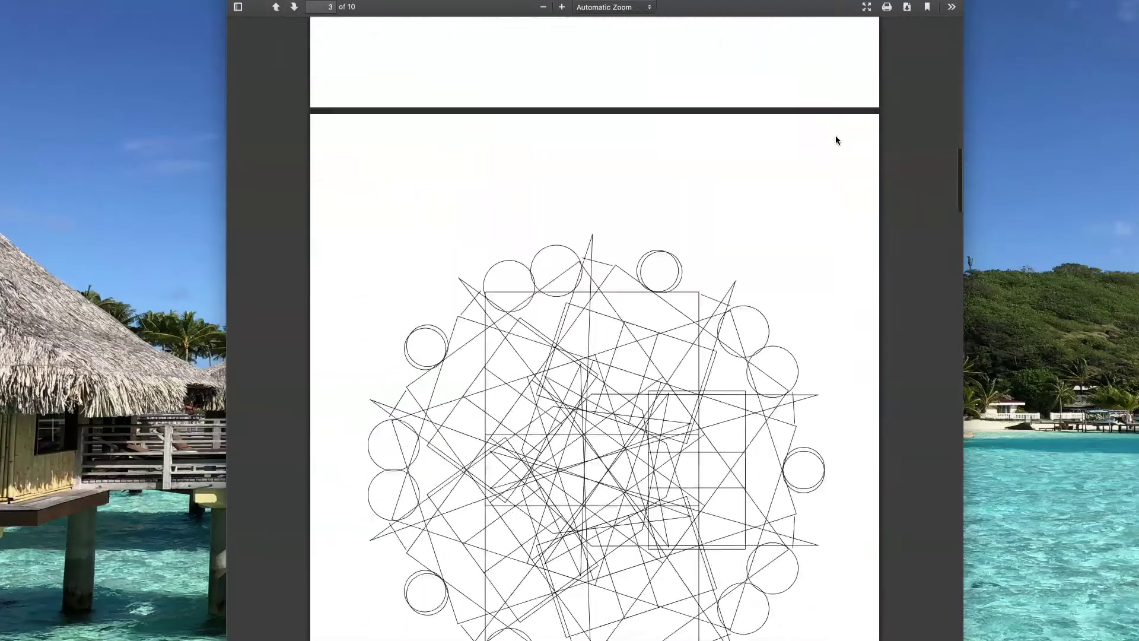
{"action": "scroll", "coordinate": [836, 140], "scroll_direction": "down", "scroll_amount": 20}
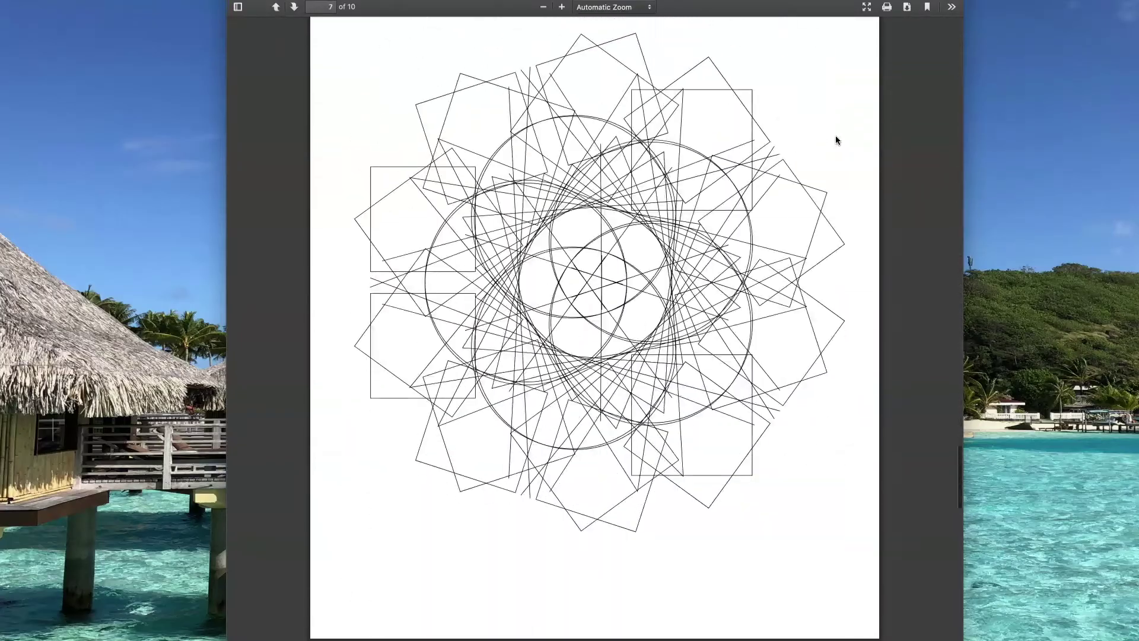
{"action": "scroll", "coordinate": [837, 140], "scroll_direction": "down", "scroll_amount": 10}
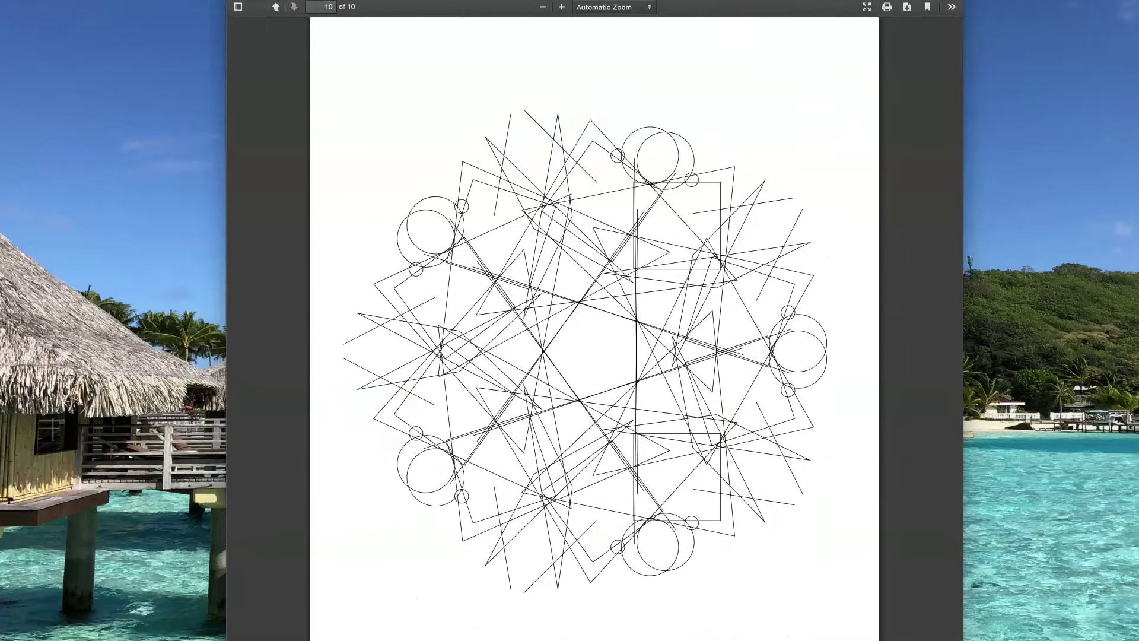
- Adjust the line width, circles and triangles fields, then regenerate and review the PDF
{"action": "left_click", "coordinate": [555, 289]}
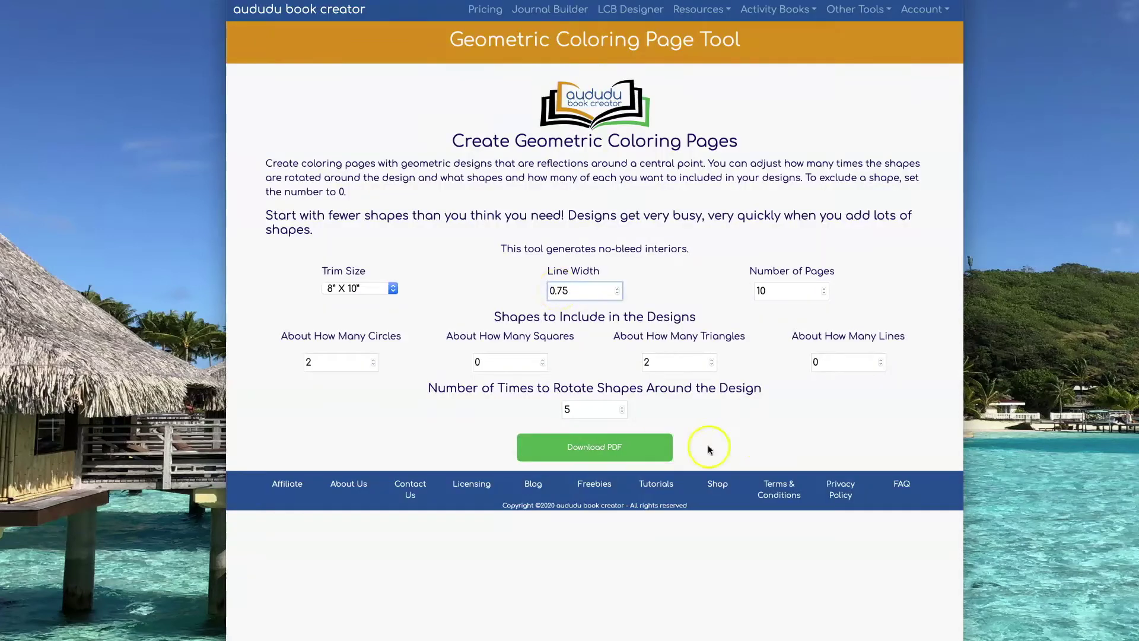
{"action": "left_click", "coordinate": [645, 360]}
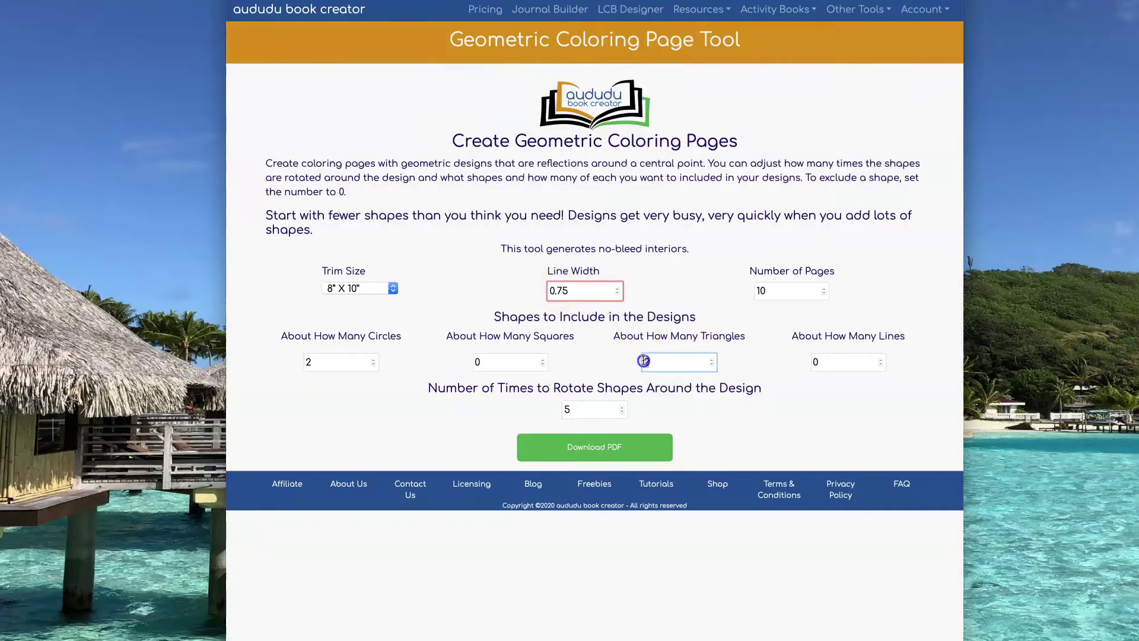
{"action": "left_click", "coordinate": [559, 289]}
{"action": "left_click", "coordinate": [338, 361]}
{"action": "left_click", "coordinate": [649, 362]}
{"action": "left_click", "coordinate": [594, 447]}
{"action": "scroll", "coordinate": [624, 452], "scroll_direction": "down", "scroll_amount": 20}
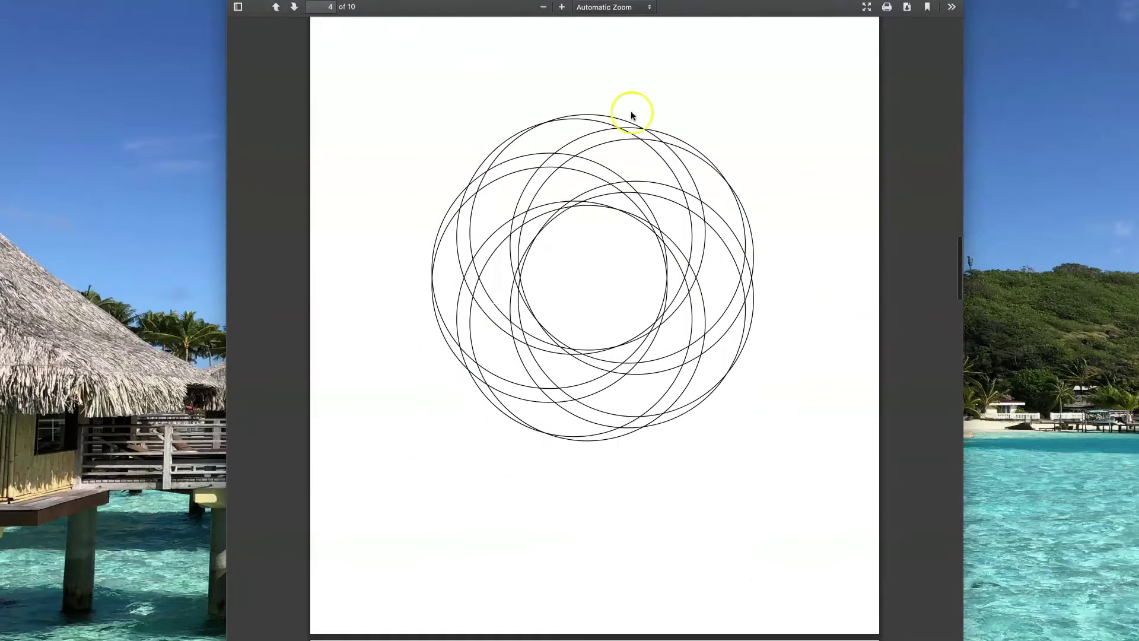
{"action": "scroll", "coordinate": [502, 142], "scroll_direction": "down", "scroll_amount": 20}
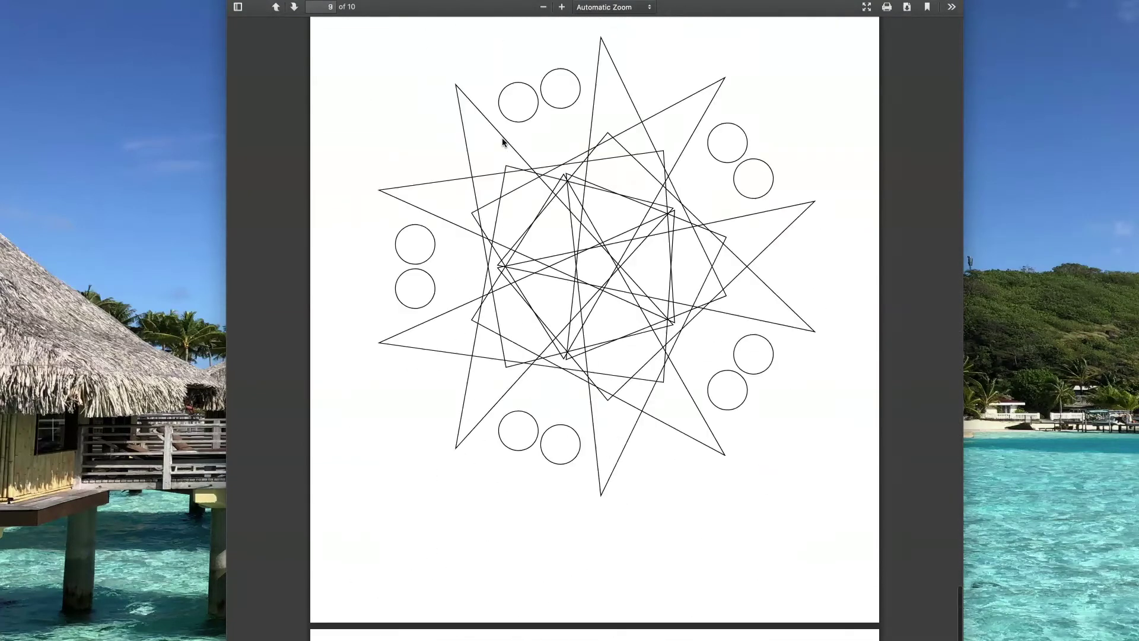
- Set line width to 0.25, generate and review the PDF, then return to settings
{"action": "left_click", "coordinate": [559, 290]}
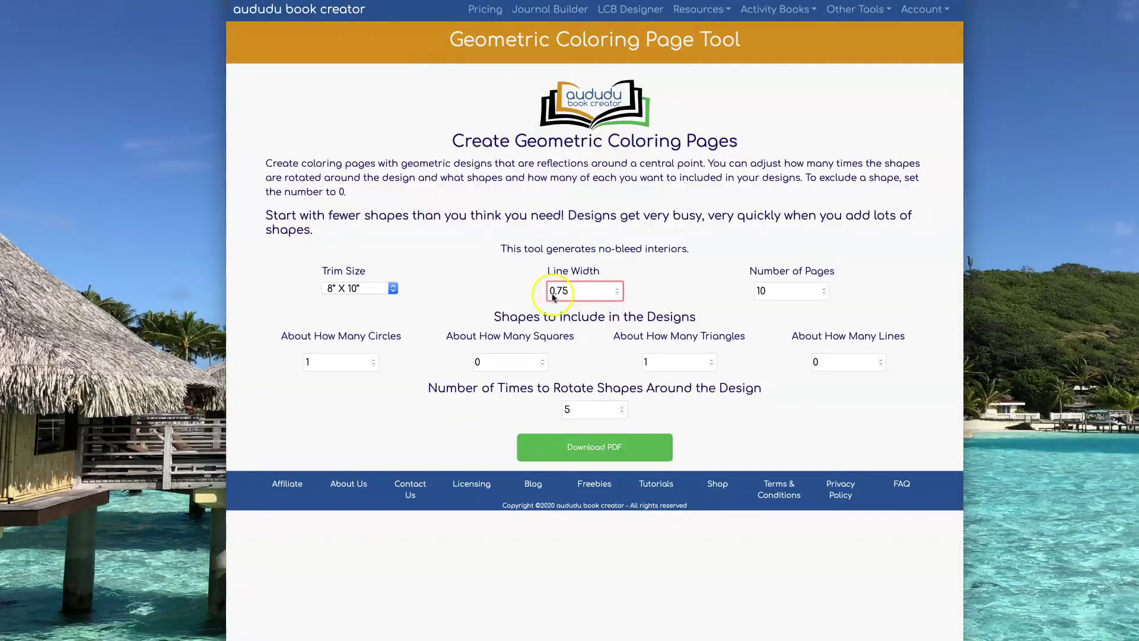
{"action": "type", "text": "0.25"}
{"action": "left_click", "coordinate": [600, 445]}
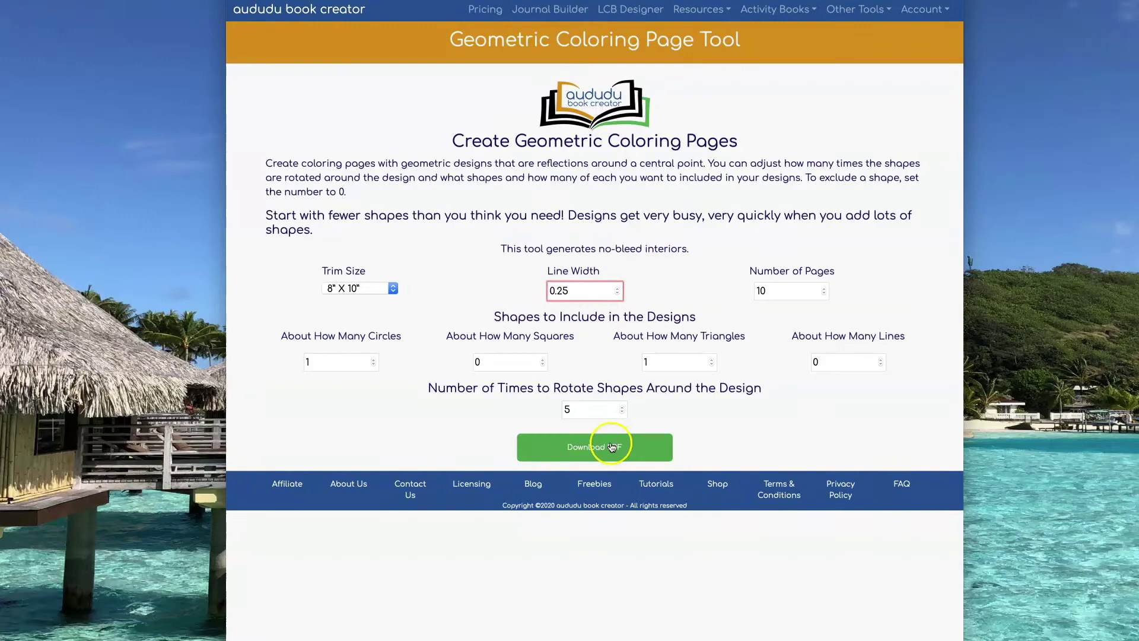
{"action": "scroll", "coordinate": [833, 310], "scroll_direction": "down", "scroll_amount": 20}
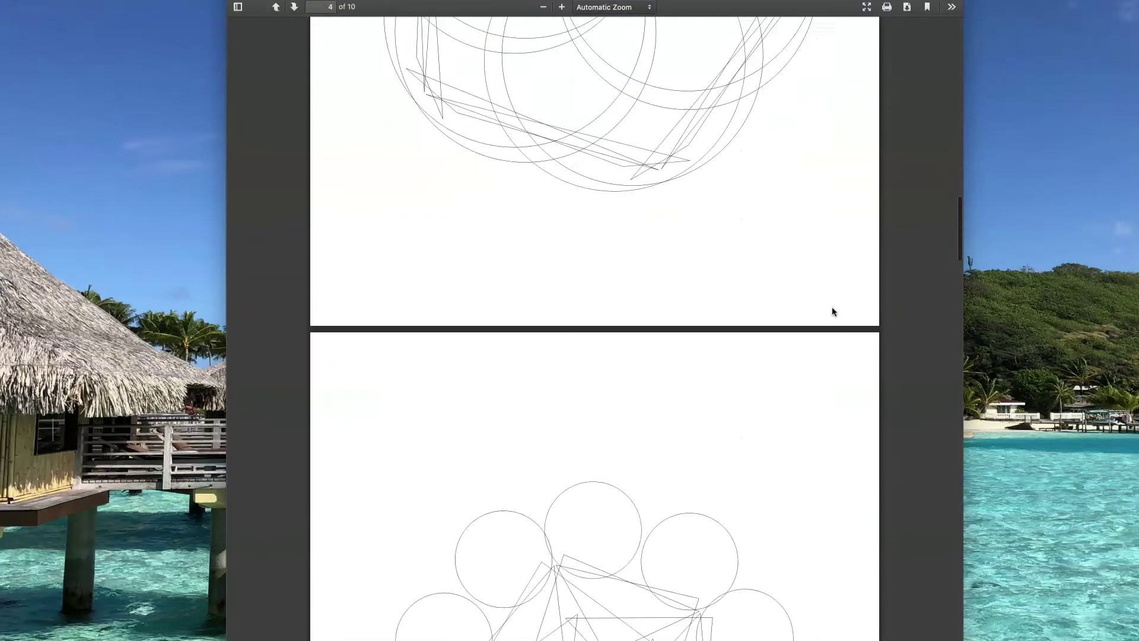
{"action": "scroll", "coordinate": [832, 311], "scroll_direction": "down", "scroll_amount": 20}
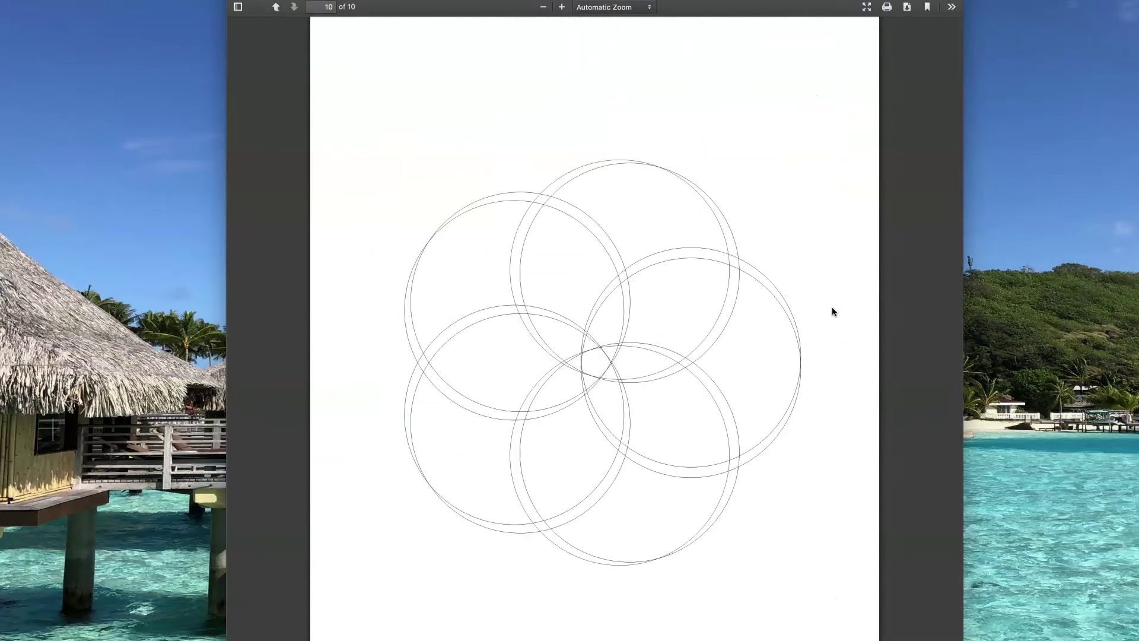
{"action": "left_click", "coordinate": [263, 4]}
- Enter 4 for the Circles and Squares counts
{"action": "left_click", "coordinate": [302, 361]}
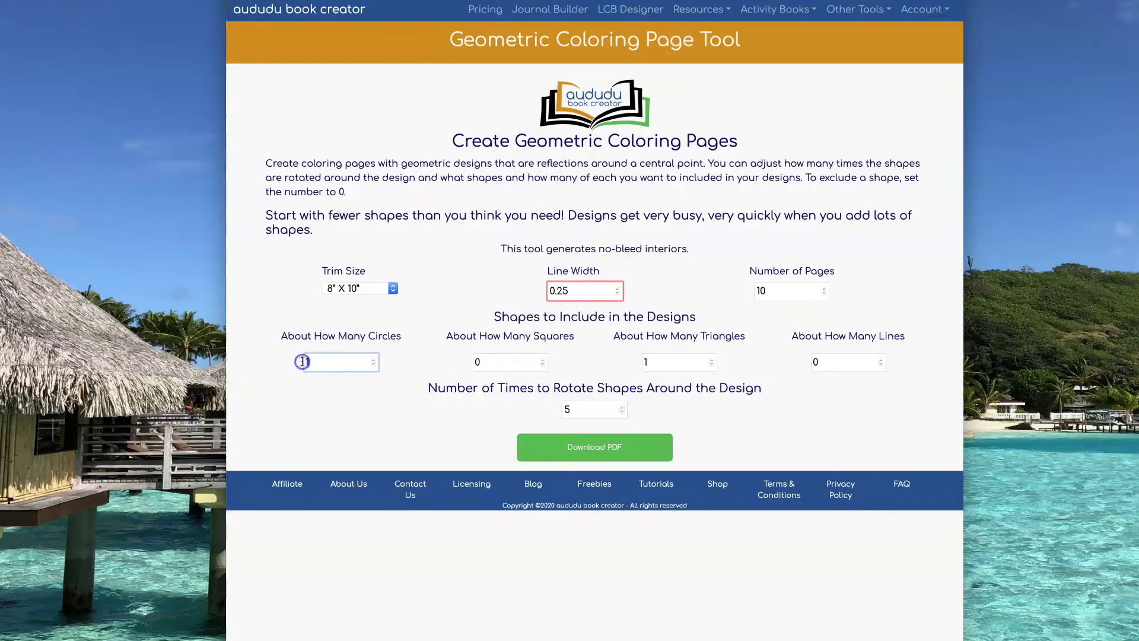
{"action": "type", "text": "4"}
{"action": "left_click", "coordinate": [478, 362]}
{"action": "type", "text": "4"}
{"action": "left_click", "coordinate": [644, 362]}
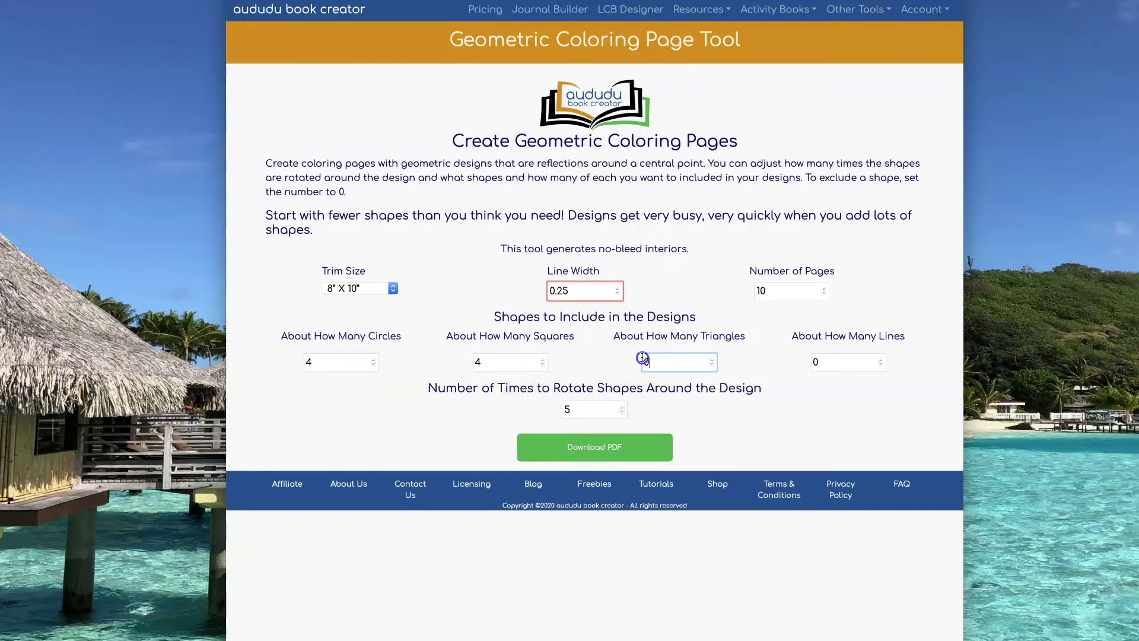
- Set Triangles, Lines and Rotate to 4 and line width to 0.5, then download the PDF
{"action": "type", "text": "4"}
{"action": "left_click", "coordinate": [802, 362]}
{"action": "type", "text": "4"}
{"action": "left_click", "coordinate": [559, 408]}
{"action": "type", "text": "4"}
{"action": "left_click", "coordinate": [730, 424]}
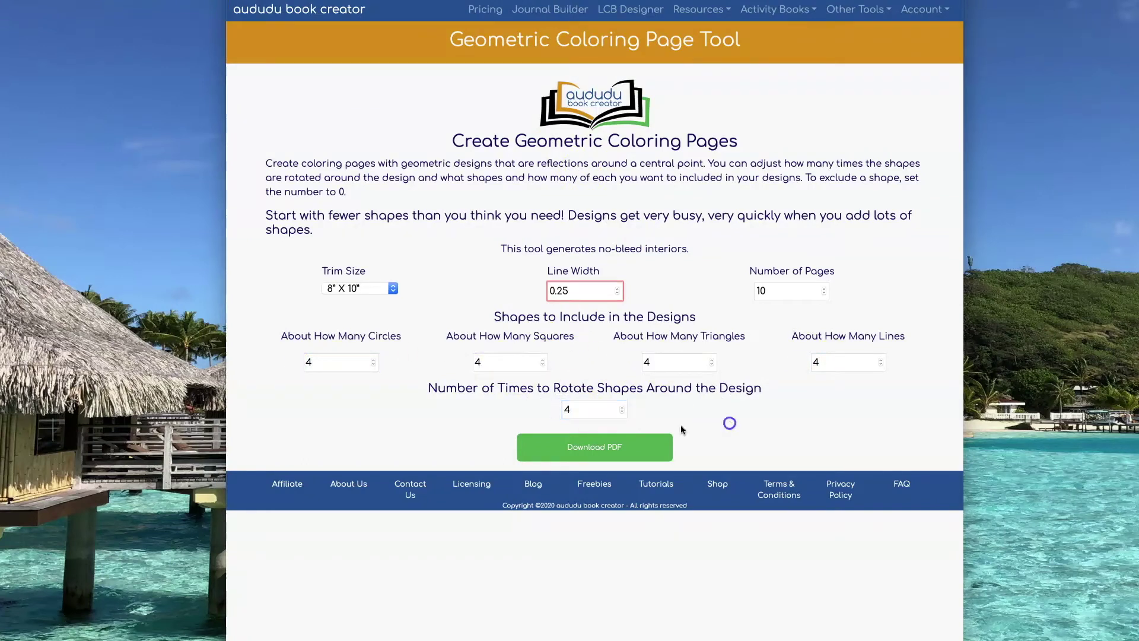
{"action": "type", "text": "0.5"}
{"action": "left_click", "coordinate": [763, 411]}
{"action": "left_click", "coordinate": [617, 447]}
- Scroll through the 10 pages of the four-of-each PDF
{"action": "scroll", "coordinate": [803, 188], "scroll_direction": "down", "scroll_amount": 10}
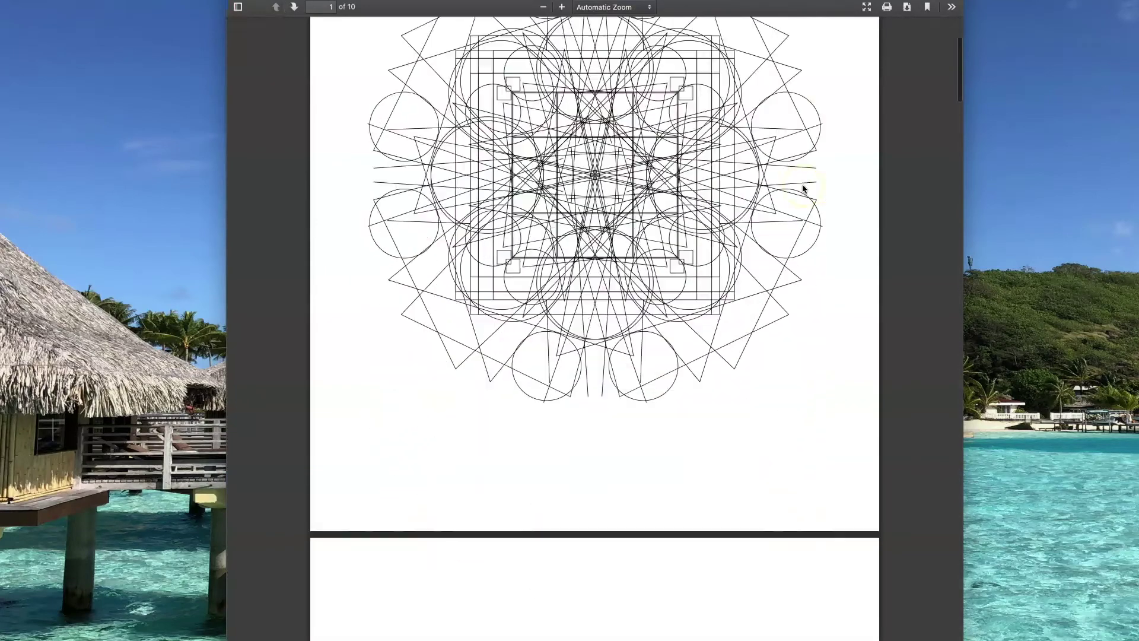
{"action": "scroll", "coordinate": [803, 188], "scroll_direction": "down", "scroll_amount": 15}
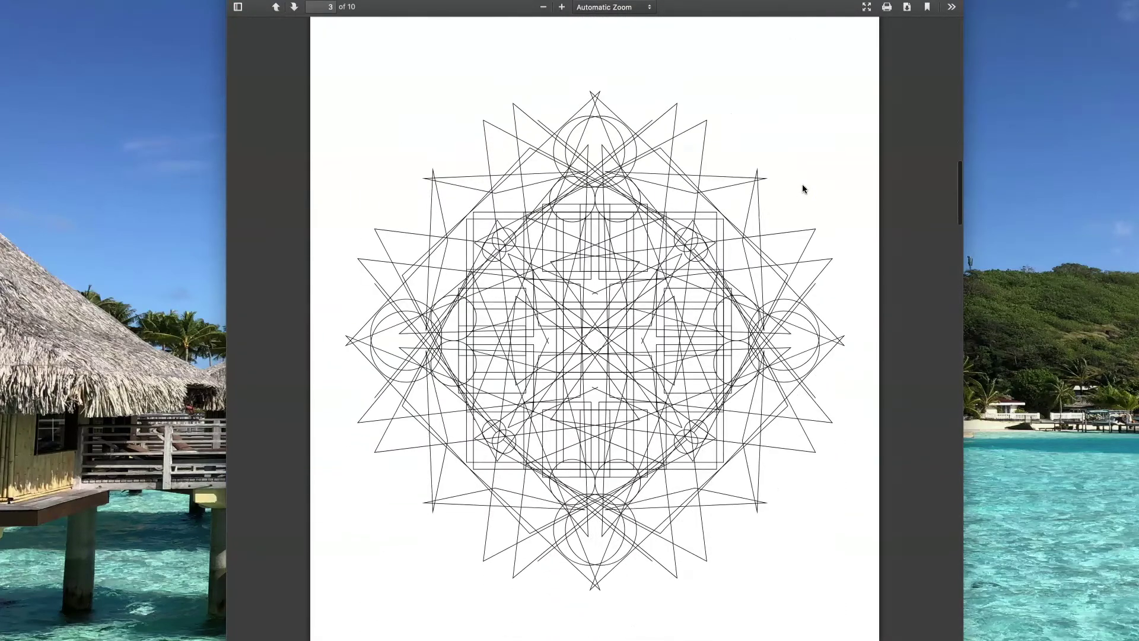
{"action": "scroll", "coordinate": [803, 189], "scroll_direction": "down", "scroll_amount": 20}
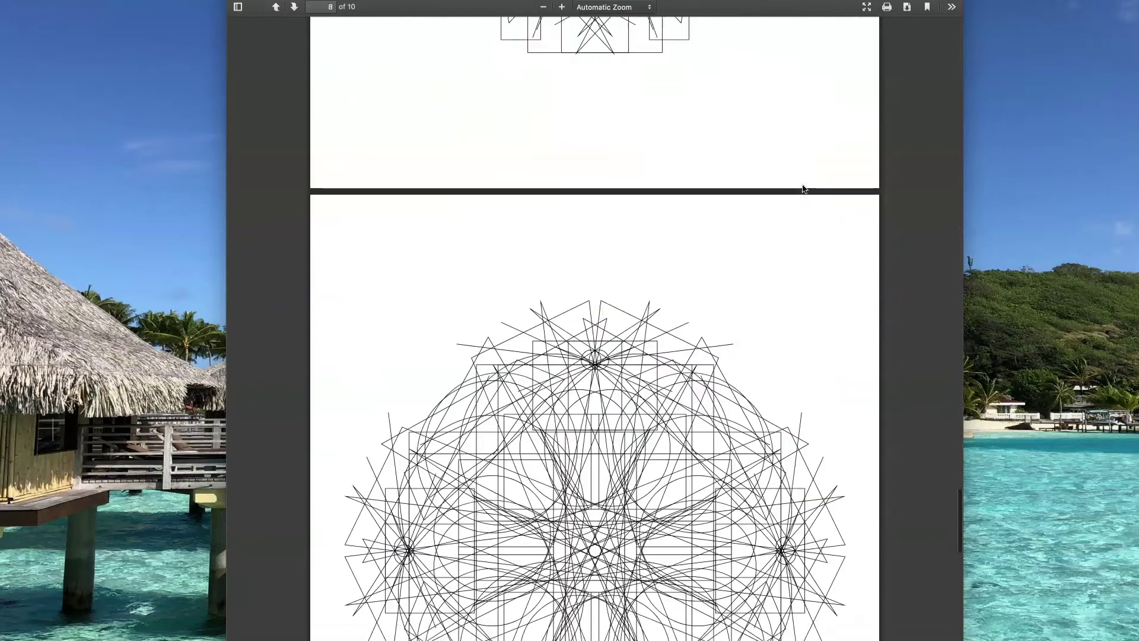
{"action": "scroll", "coordinate": [803, 189], "scroll_direction": "down", "scroll_amount": 15}
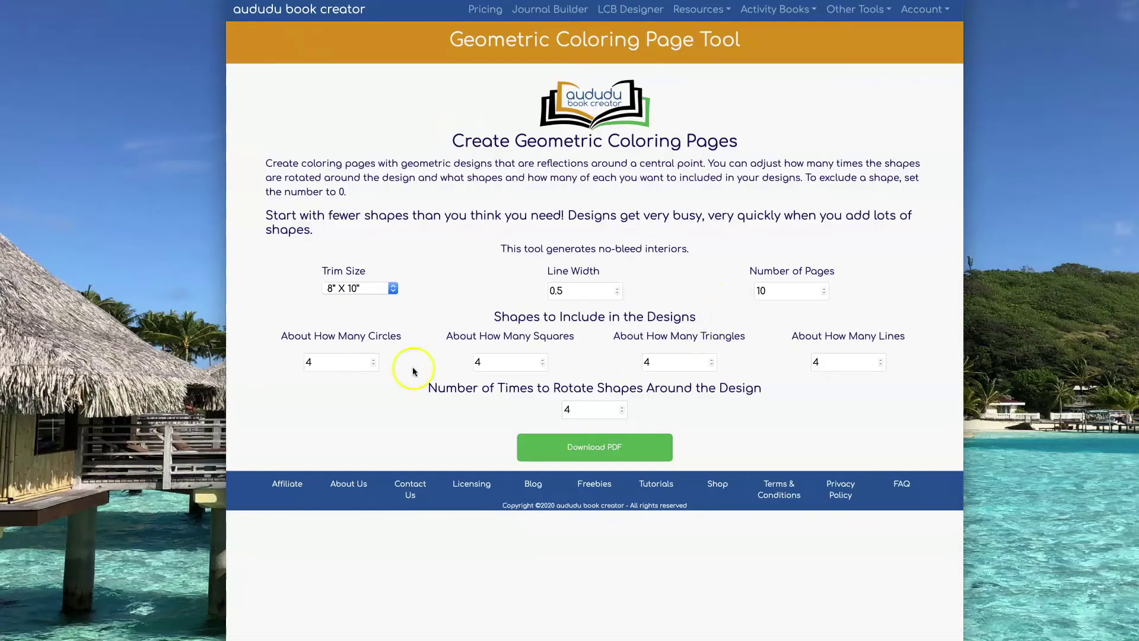
- Change rotations to 2, review the resulting PDF, and close it
{"action": "double_click", "coordinate": [581, 409]}
{"action": "type", "text": "2"}
{"action": "scroll", "coordinate": [770, 323], "scroll_direction": "down", "scroll_amount": 20}
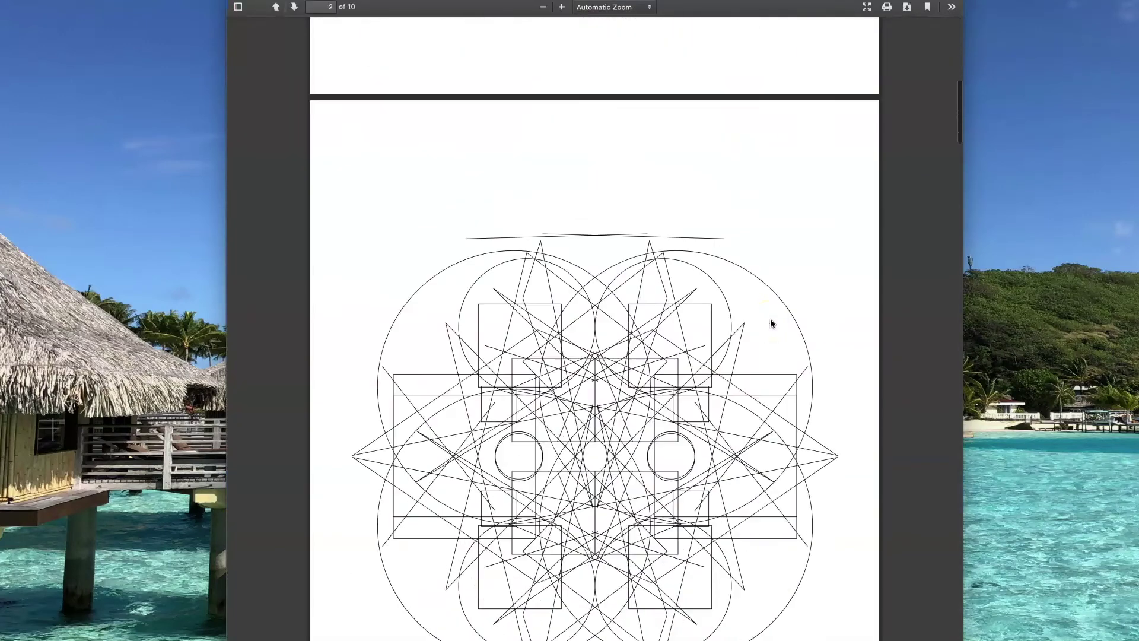
{"action": "scroll", "coordinate": [770, 323], "scroll_direction": "down", "scroll_amount": 20}
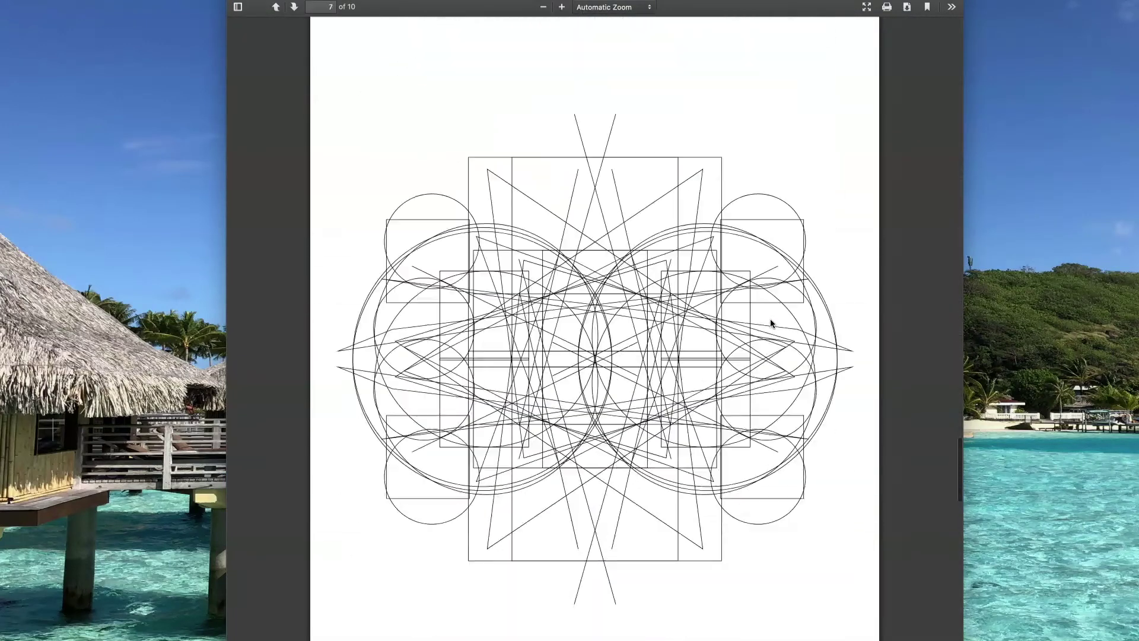
{"action": "scroll", "coordinate": [770, 323], "scroll_direction": "down", "scroll_amount": 12}
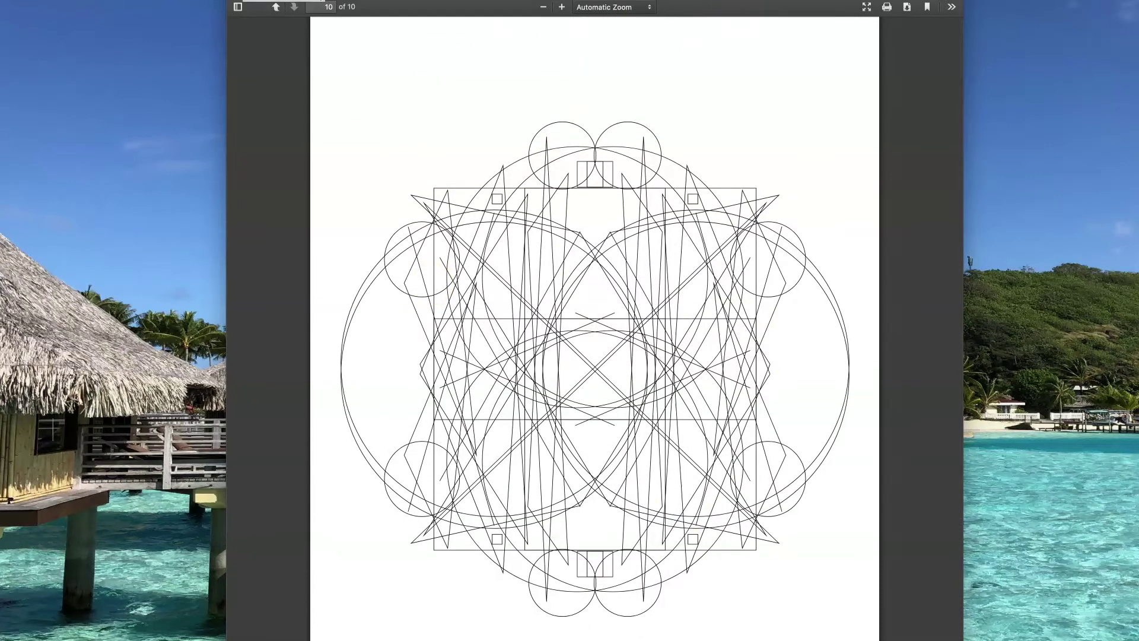
{"action": "key", "text": "super+w"}
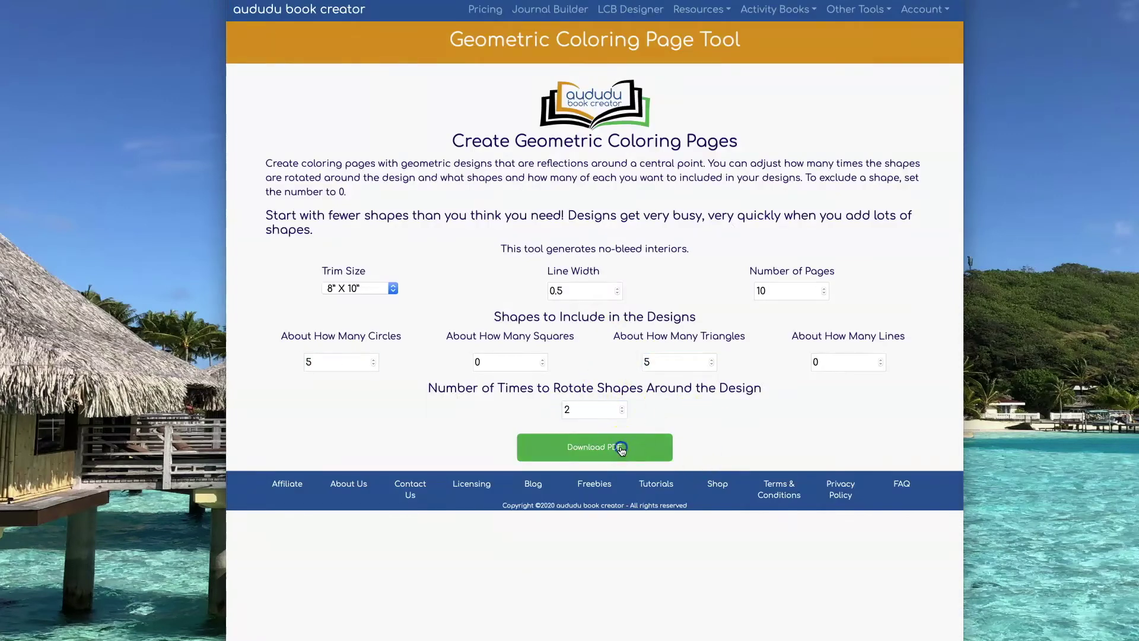
- Generate and review the PDF of 5 circles and 5 triangles rotated 2 times
{"action": "left_click", "coordinate": [667, 448]}
{"action": "scroll", "coordinate": [807, 190], "scroll_direction": "down", "scroll_amount": 20}
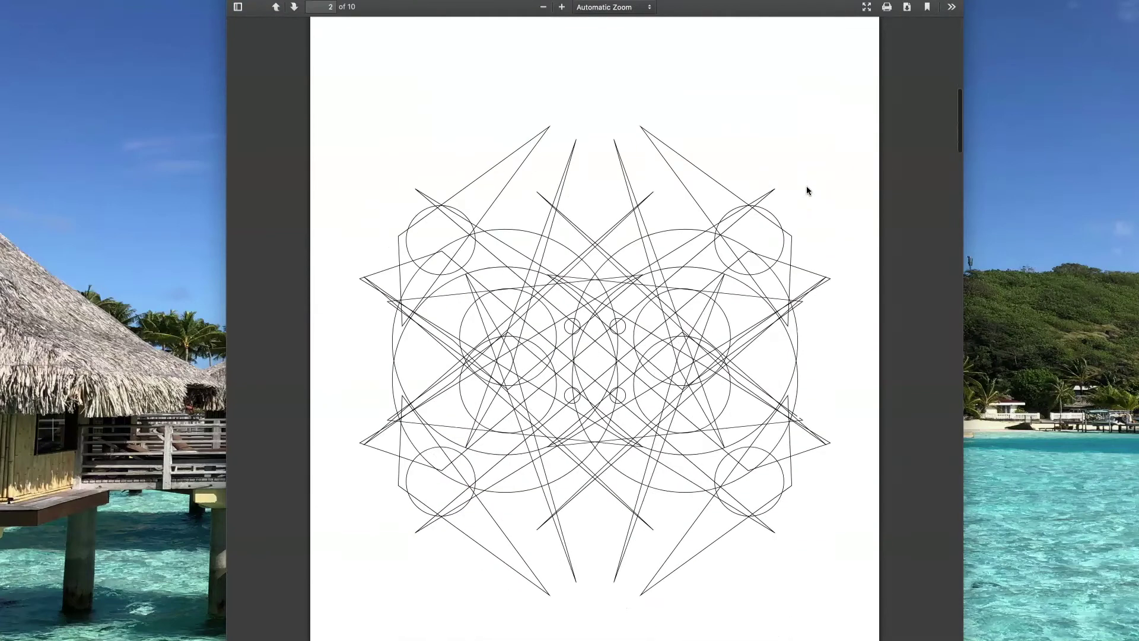
{"action": "scroll", "coordinate": [807, 190], "scroll_direction": "down", "scroll_amount": 20}
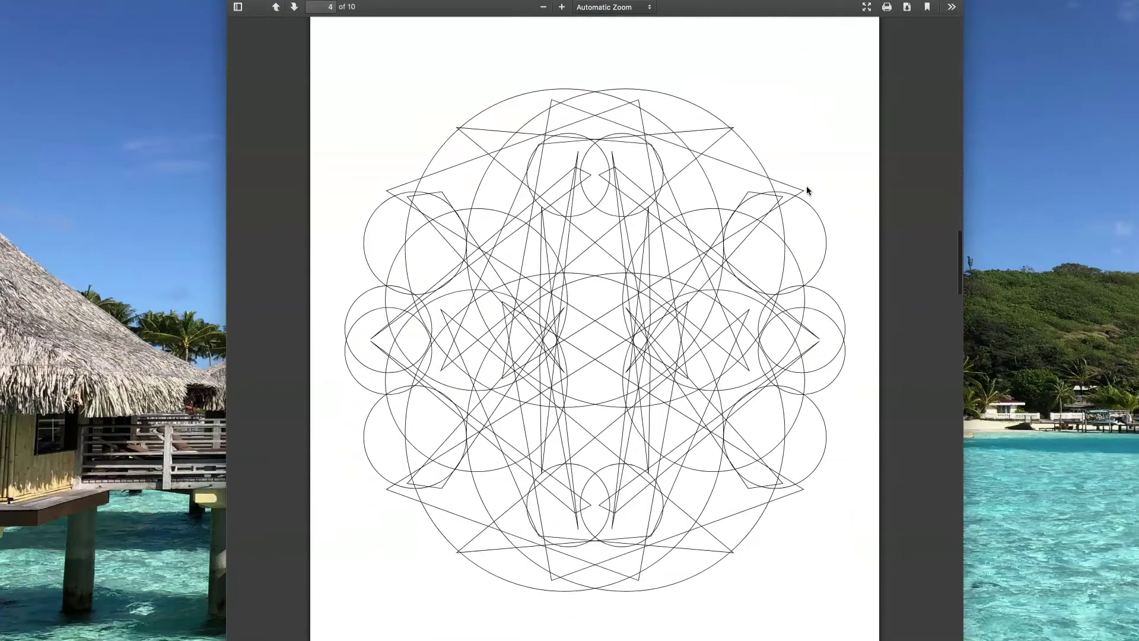
{"action": "scroll", "coordinate": [807, 189], "scroll_direction": "down", "scroll_amount": 20}
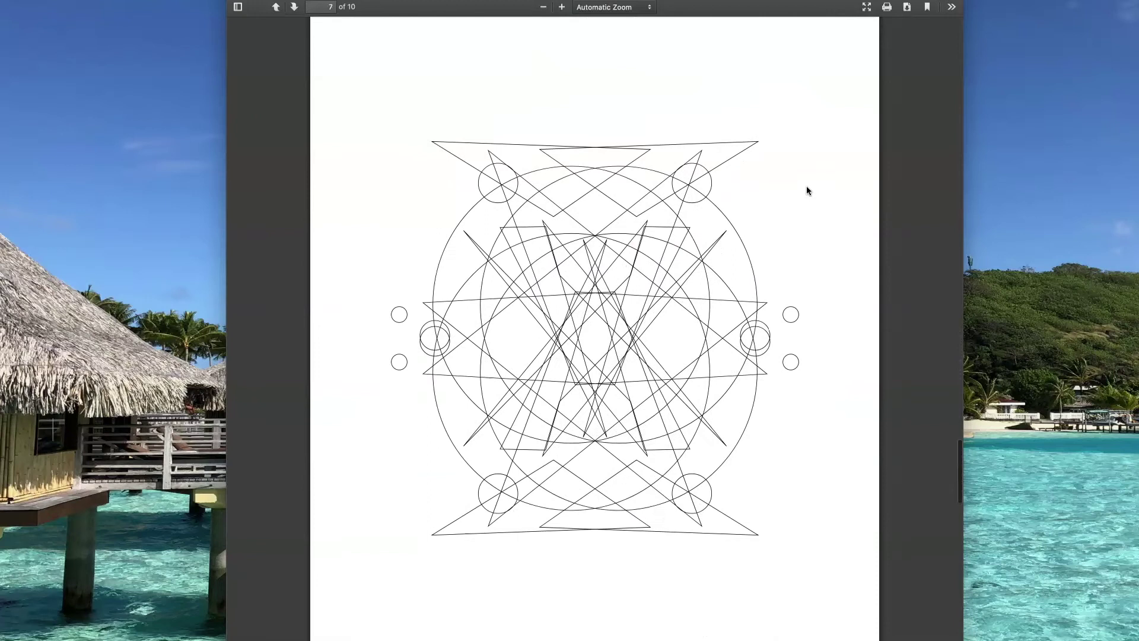
{"action": "scroll", "coordinate": [806, 189], "scroll_direction": "down", "scroll_amount": 10}
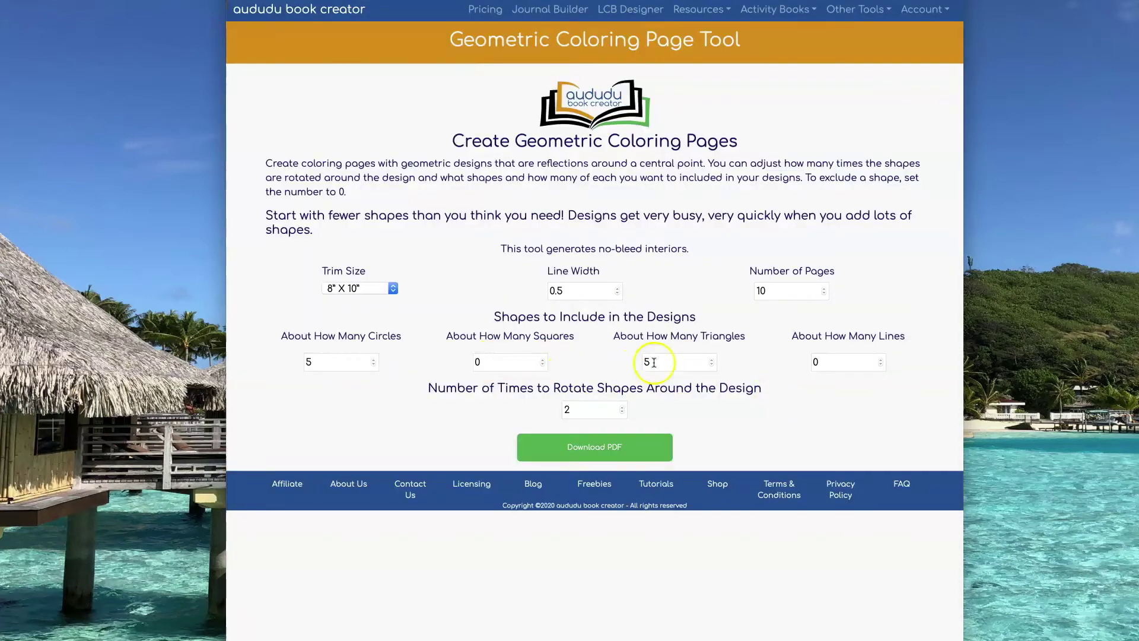
{"action": "left_click", "coordinate": [286, 362]}
- Set Circles to 0 and Squares to 5, then generate and review the 2-rotation PDF
{"action": "type", "text": "0"}
{"action": "key", "text": "Tab"}
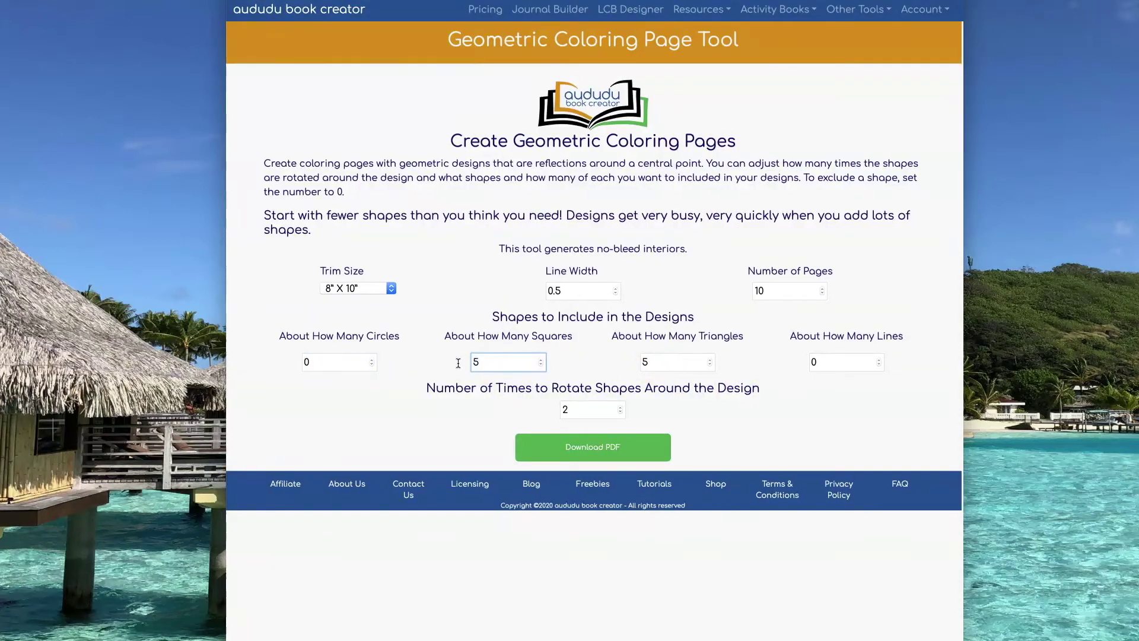
{"action": "type", "text": "5"}
{"action": "left_click", "coordinate": [590, 448]}
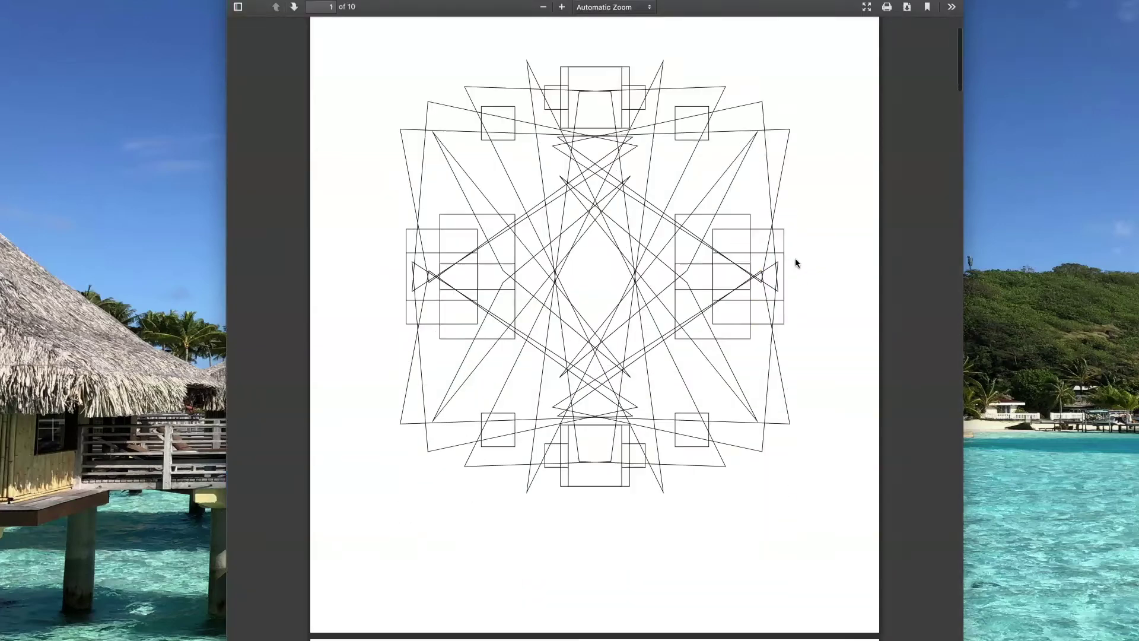
{"action": "scroll", "coordinate": [796, 263], "scroll_direction": "down", "scroll_amount": 20}
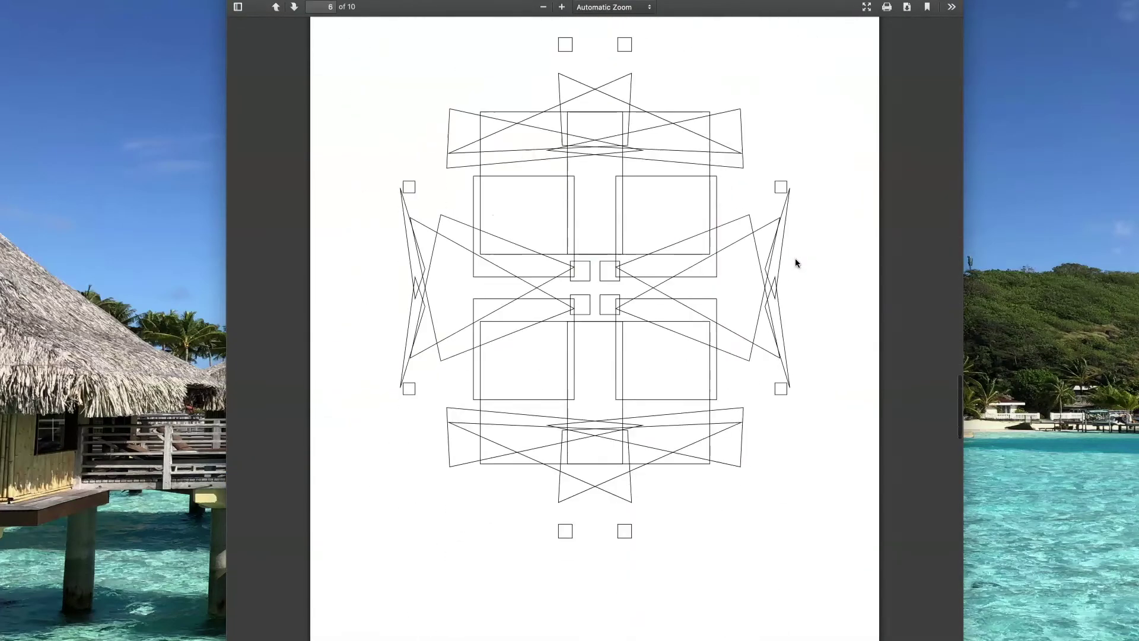
{"action": "scroll", "coordinate": [796, 263], "scroll_direction": "down", "scroll_amount": 20}
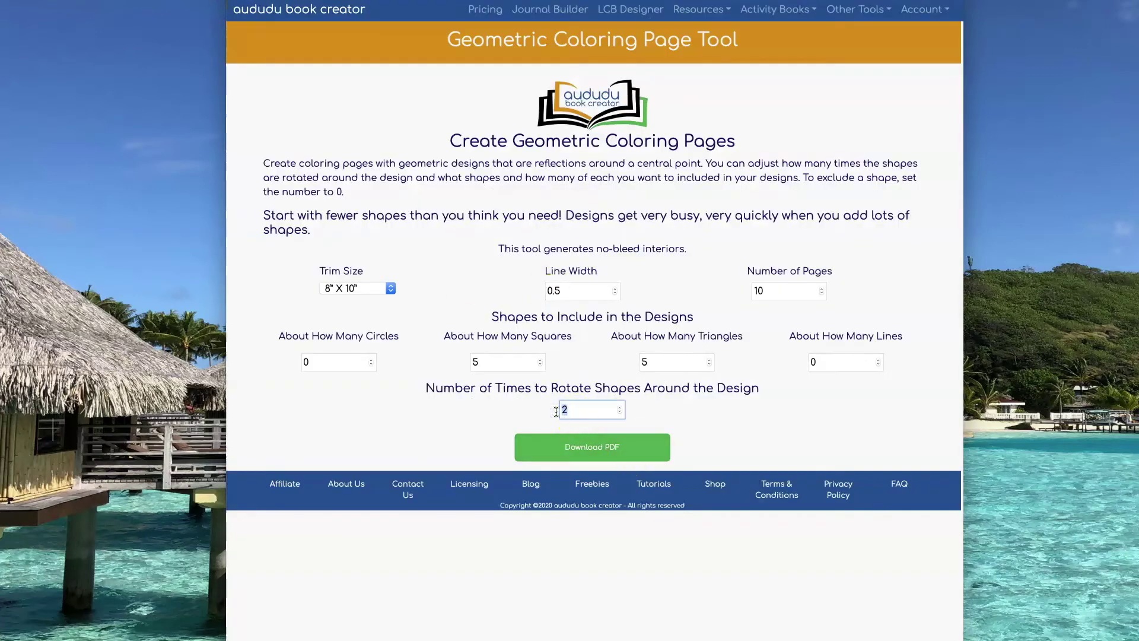
- Generate and review the square-and-triangle PDF rotated 4 times
{"action": "left_click", "coordinate": [614, 448]}
{"action": "scroll", "coordinate": [693, 334], "scroll_direction": "down", "scroll_amount": 10}
{"action": "scroll", "coordinate": [692, 334], "scroll_direction": "down", "scroll_amount": 15}
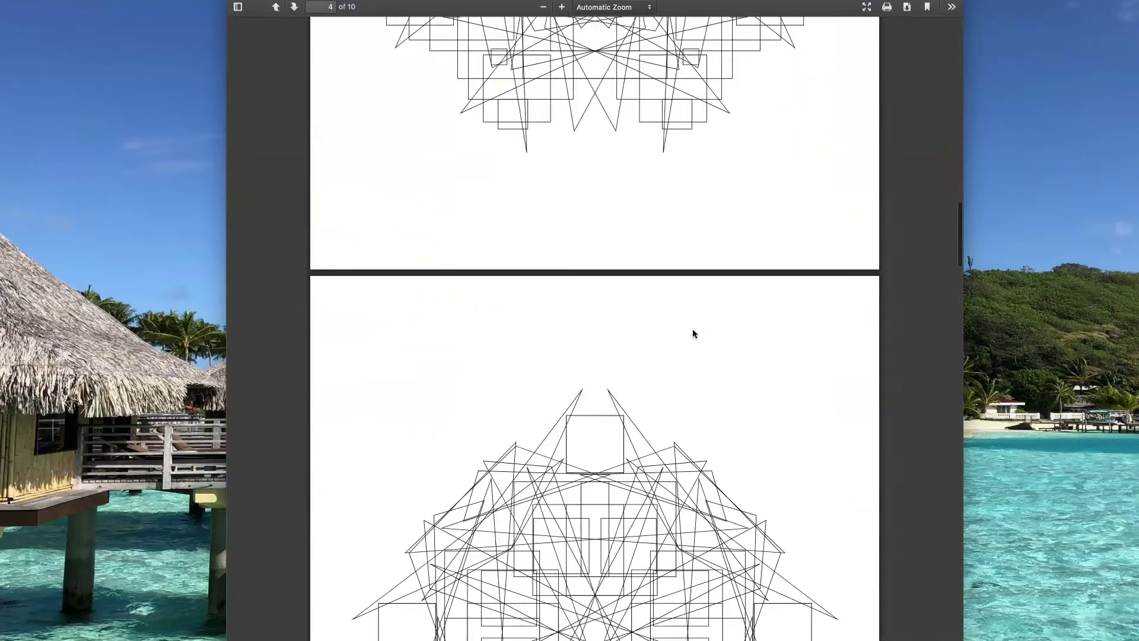
{"action": "scroll", "coordinate": [692, 333], "scroll_direction": "down", "scroll_amount": 20}
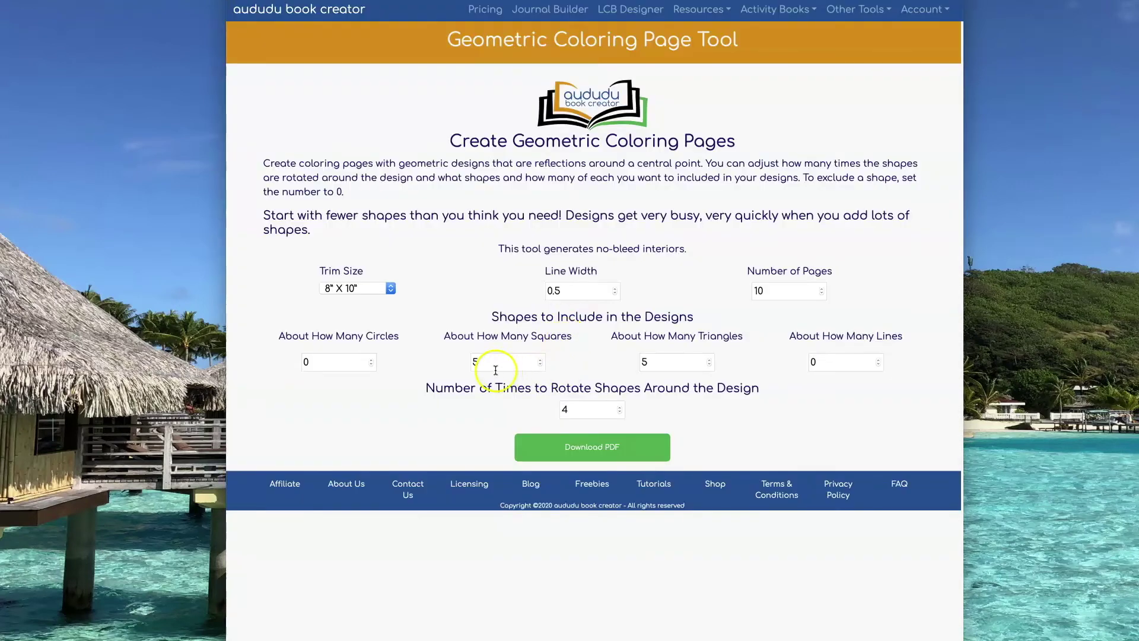
{"action": "left_click", "coordinate": [564, 408]}
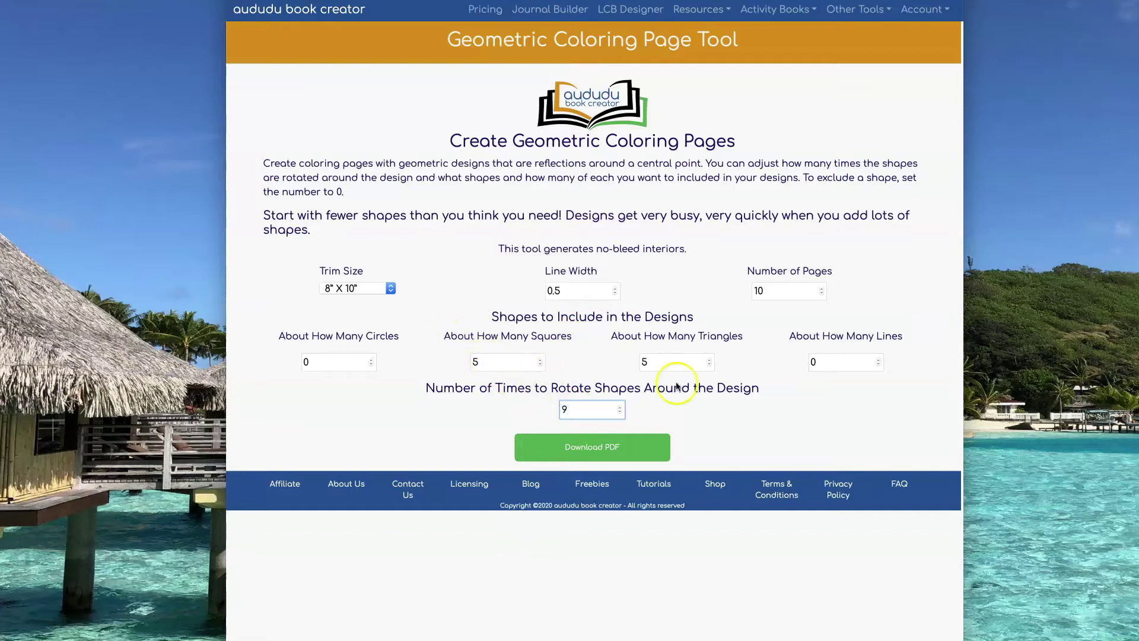
- Set rotations to 9, then generate and scroll through the dense PDF
{"action": "type", "text": "9"}
{"action": "left_click", "coordinate": [593, 449]}
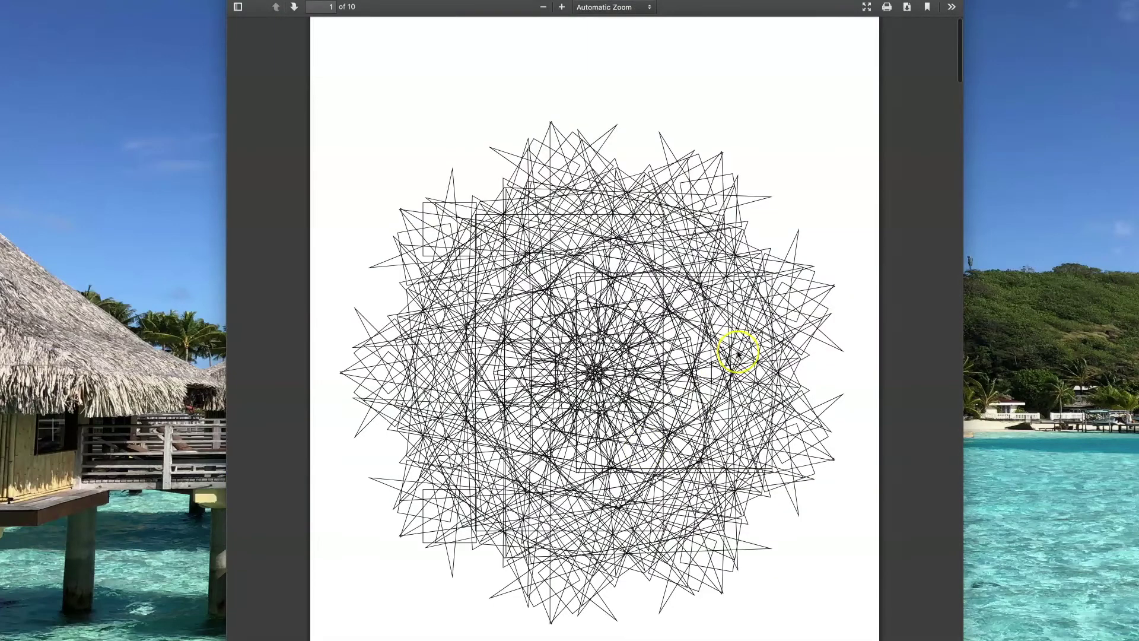
{"action": "scroll", "coordinate": [737, 354], "scroll_direction": "down", "scroll_amount": 15}
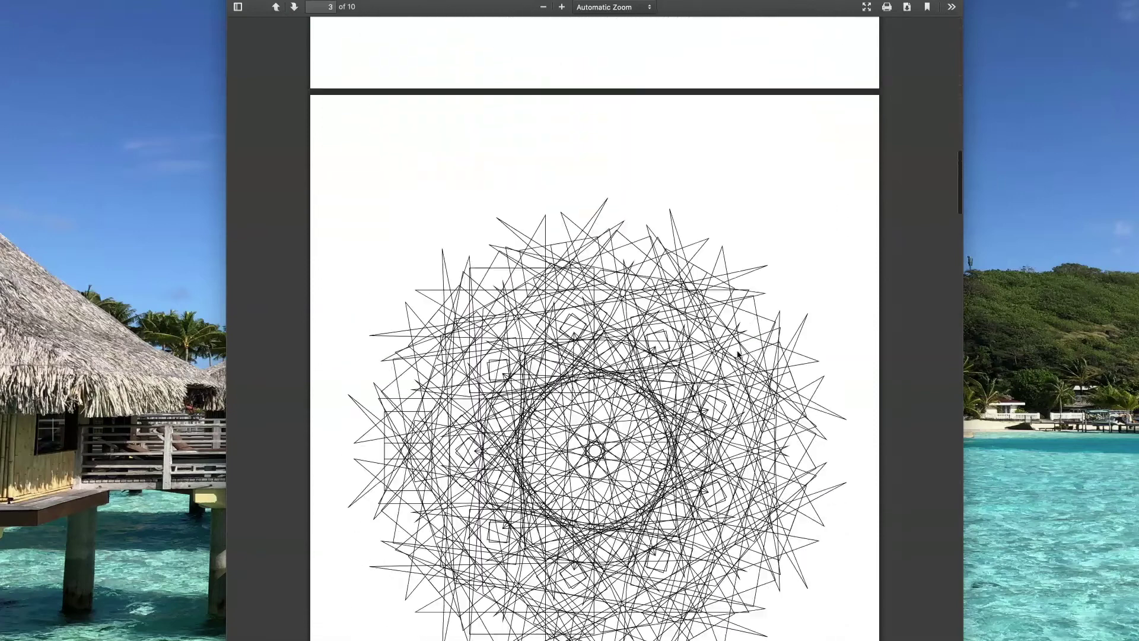
{"action": "scroll", "coordinate": [737, 354], "scroll_direction": "down", "scroll_amount": 2}
- Reduce Squares to 1, then regenerate and review the 9-rotation PDF
{"action": "left_click", "coordinate": [433, 13]}
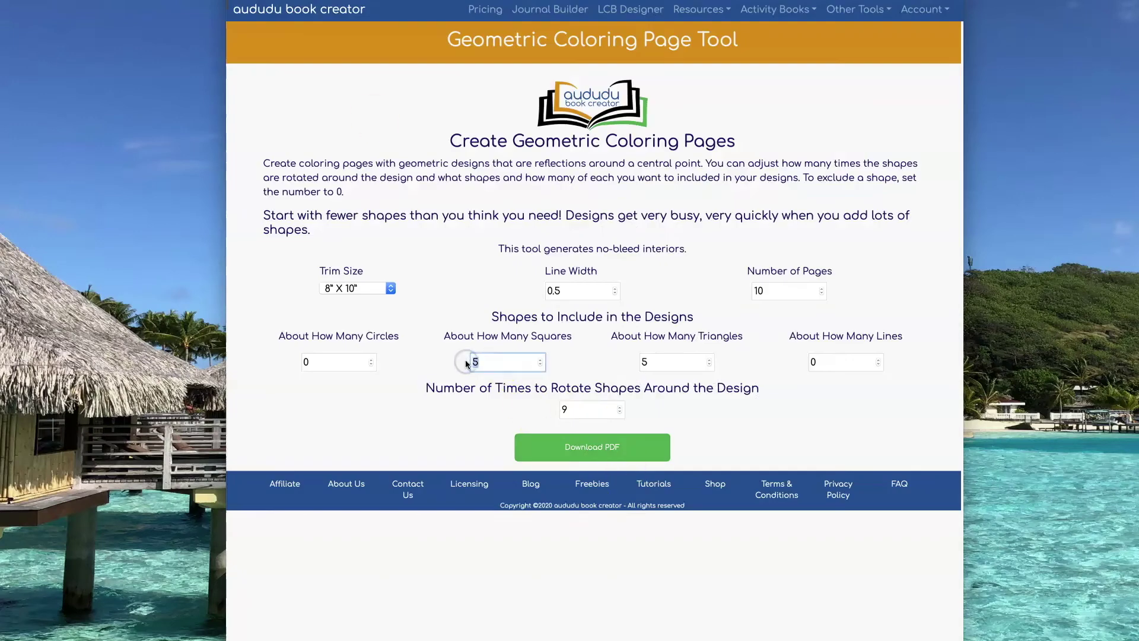
{"action": "left_click", "coordinate": [647, 449]}
{"action": "scroll", "coordinate": [763, 160], "scroll_direction": "down", "scroll_amount": 15}
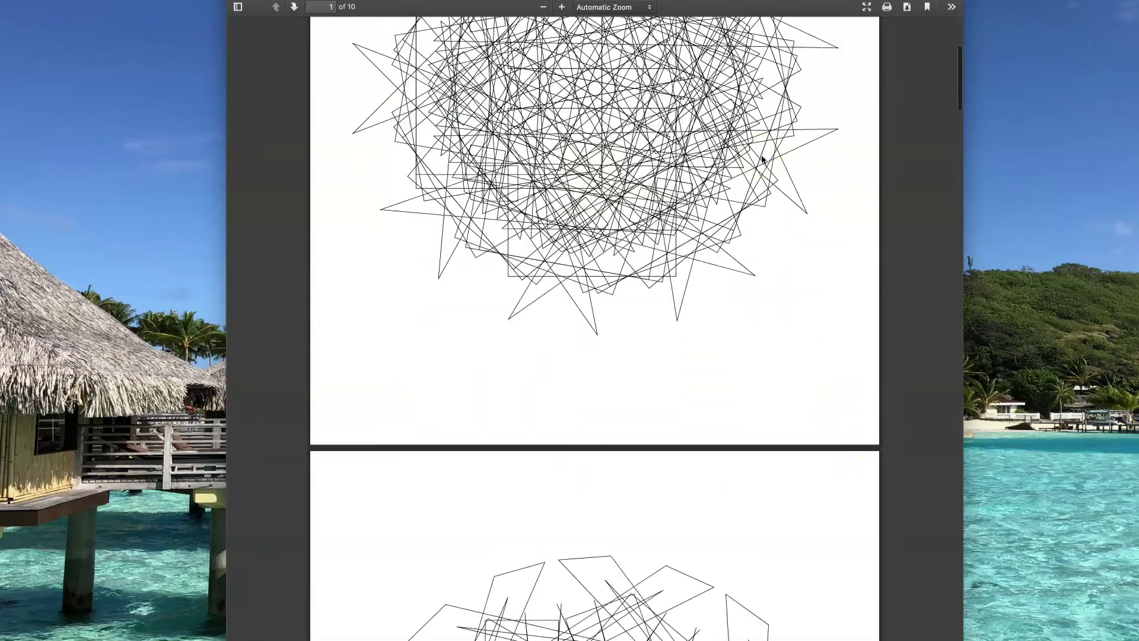
{"action": "scroll", "coordinate": [762, 159], "scroll_direction": "down", "scroll_amount": 20}
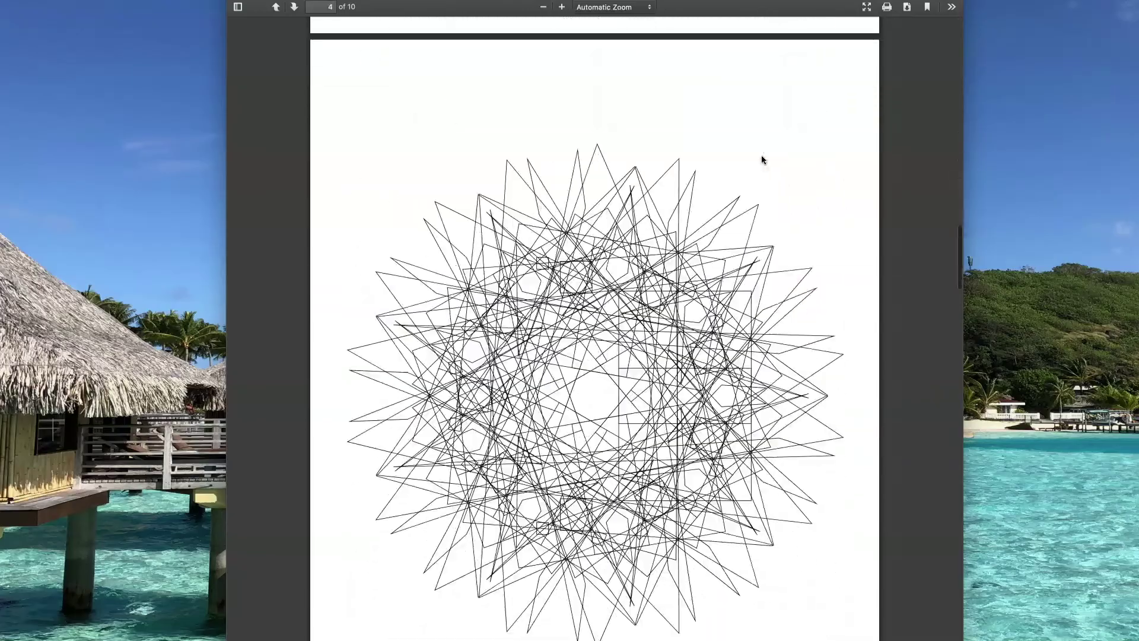
{"action": "scroll", "coordinate": [763, 159], "scroll_direction": "down", "scroll_amount": 15}
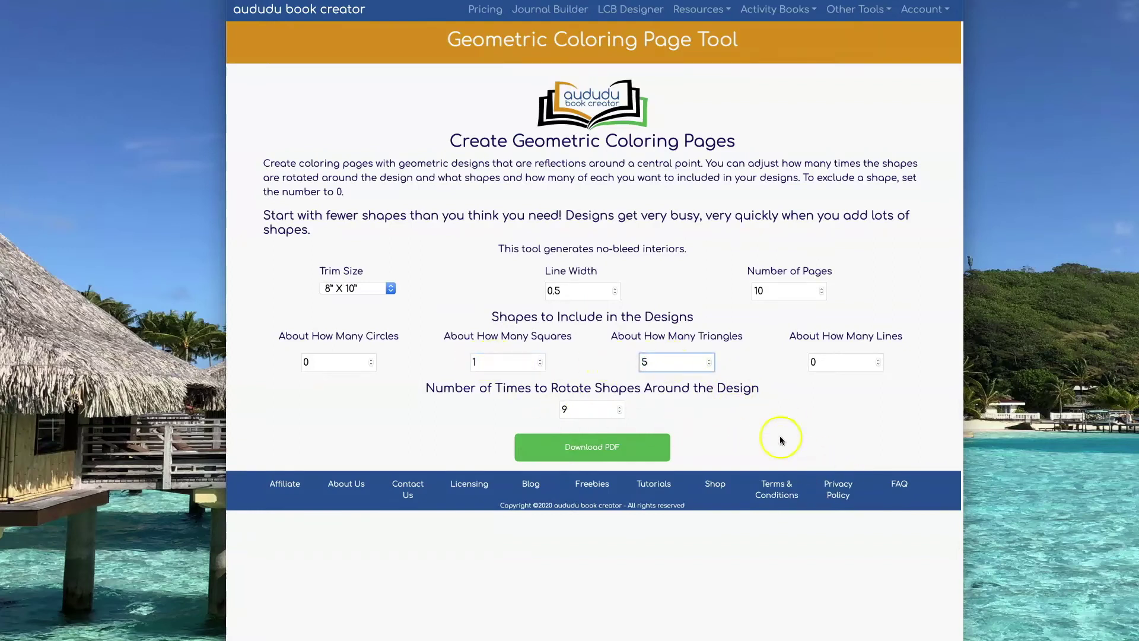
- Scroll through the pages of the 1-square, 5-triangle PDF
{"action": "scroll", "coordinate": [834, 394], "scroll_direction": "down", "scroll_amount": 20}
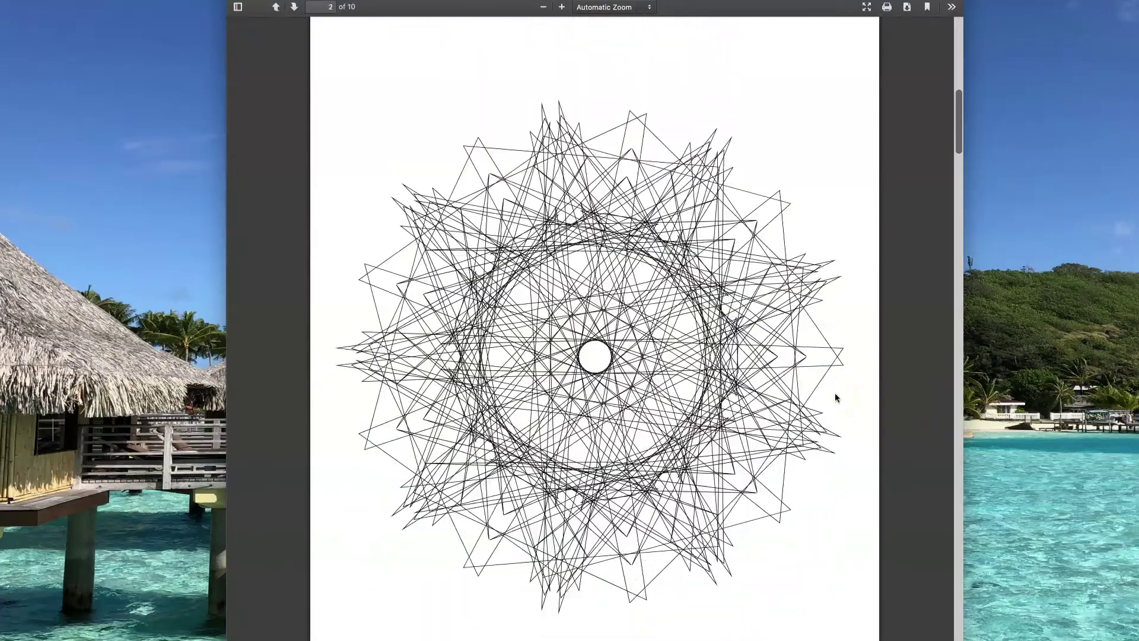
{"action": "scroll", "coordinate": [835, 392], "scroll_direction": "down", "scroll_amount": 20}
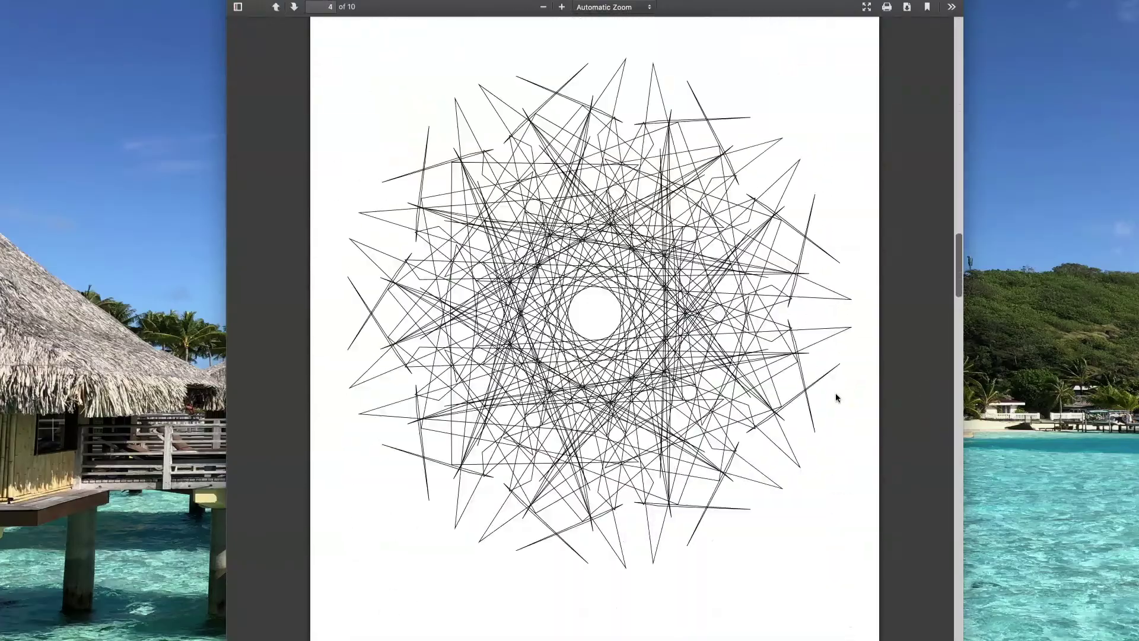
{"action": "scroll", "coordinate": [835, 393], "scroll_direction": "down", "scroll_amount": 5}
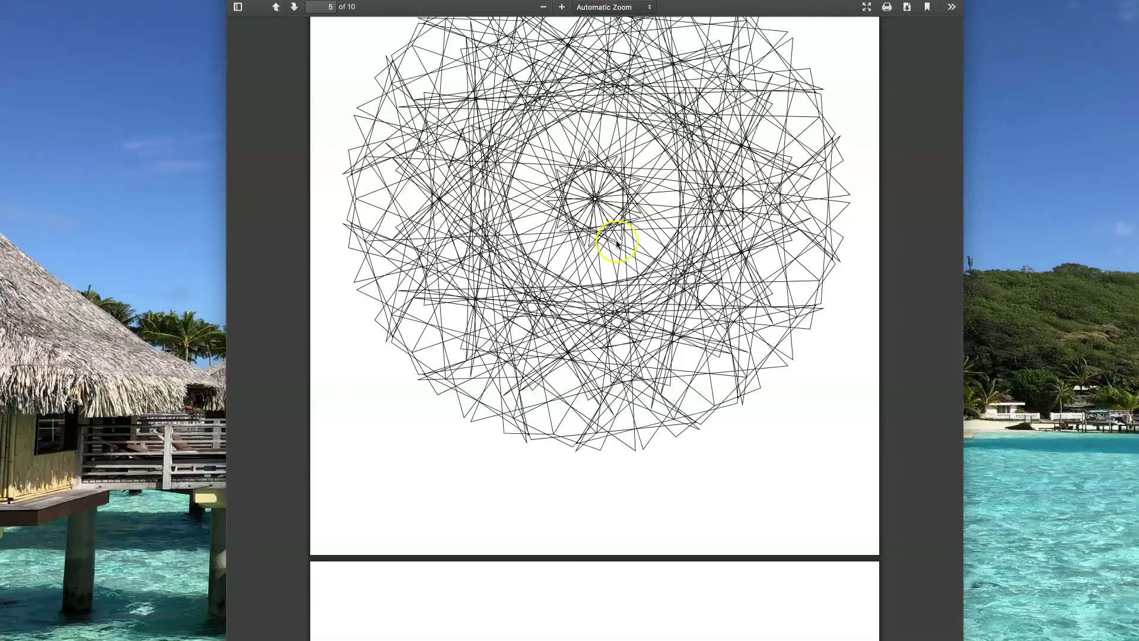
{"action": "scroll", "coordinate": [617, 244], "scroll_direction": "down", "scroll_amount": 8}
{"action": "scroll", "coordinate": [617, 243], "scroll_direction": "down", "scroll_amount": 2}
- Back in the form, set 100 pages, 2 squares, 2 triangles and 6 rotations
{"action": "left_click", "coordinate": [313, 12]}
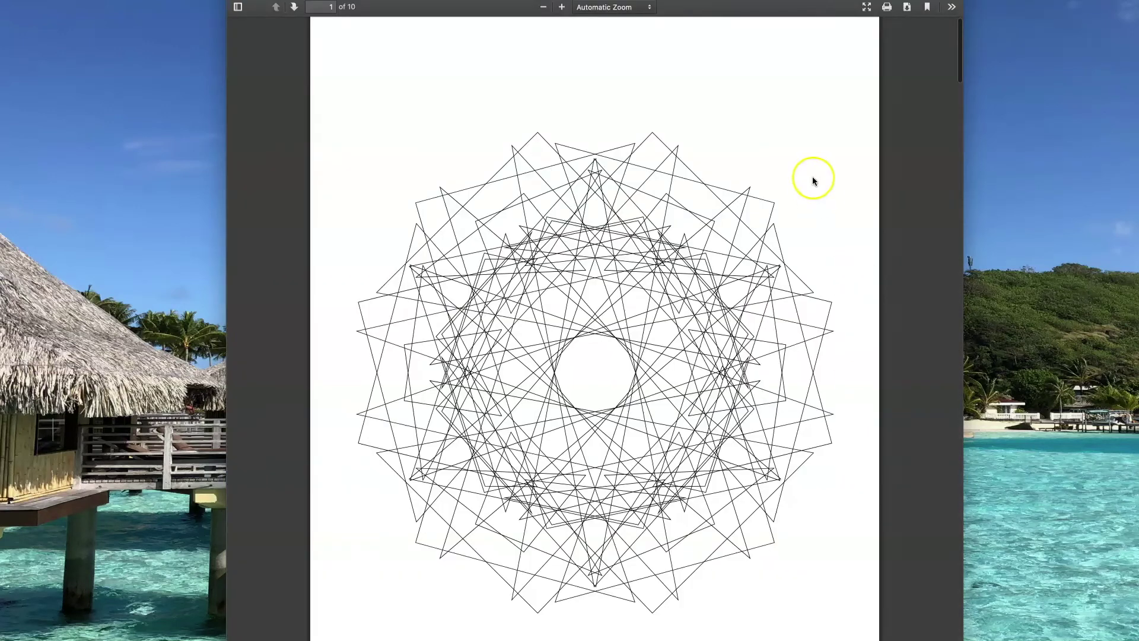
{"action": "scroll", "coordinate": [813, 178], "scroll_direction": "down", "scroll_amount": 10}
{"action": "scroll", "coordinate": [813, 178], "scroll_direction": "down", "scroll_amount": 20}
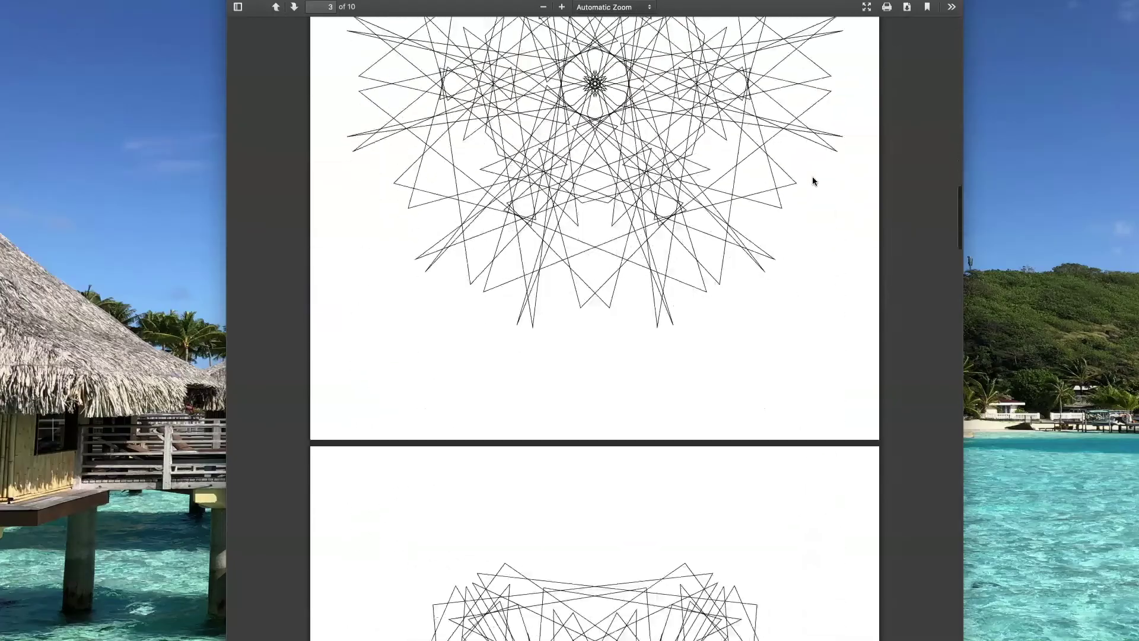
{"action": "scroll", "coordinate": [813, 181], "scroll_direction": "down", "scroll_amount": 6}
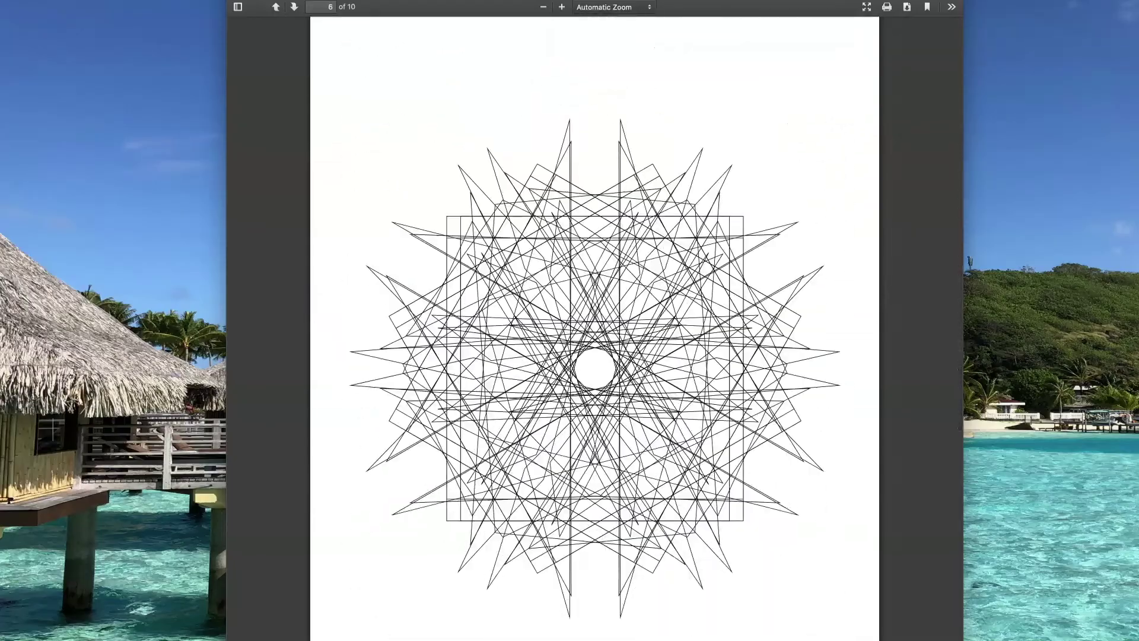
{"action": "scroll", "coordinate": [437, 121], "scroll_direction": "down", "scroll_amount": 20}
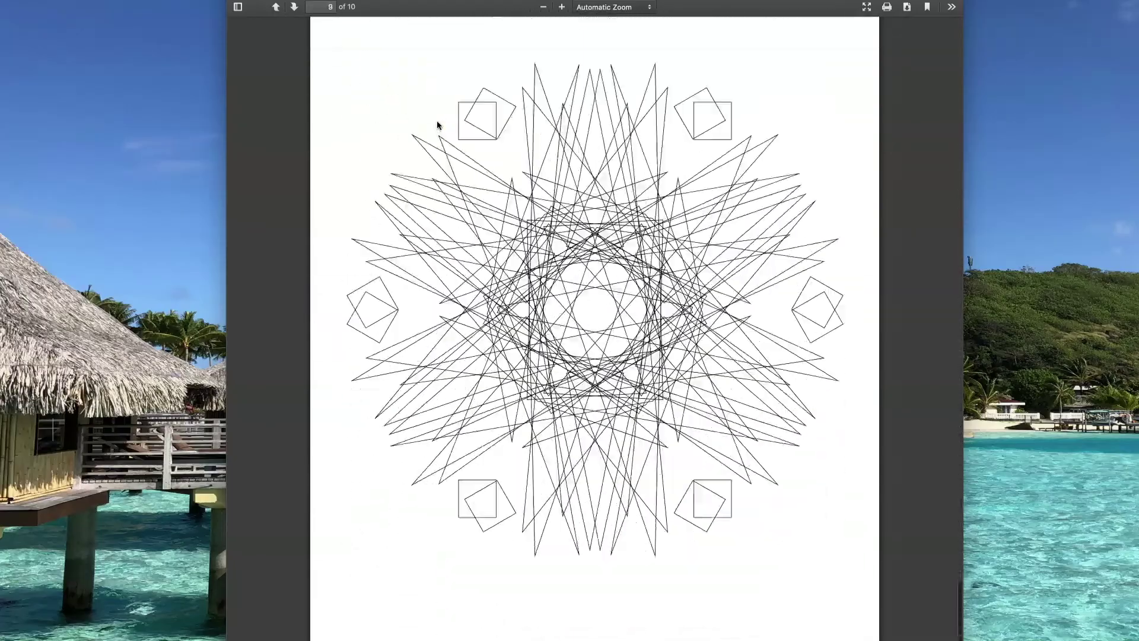
{"action": "scroll", "coordinate": [436, 121], "scroll_direction": "down", "scroll_amount": 5}
- Review the generated 100-page PDF of 2-square, 2-triangle designs rotated 6 times
{"action": "double_click", "coordinate": [557, 414]}
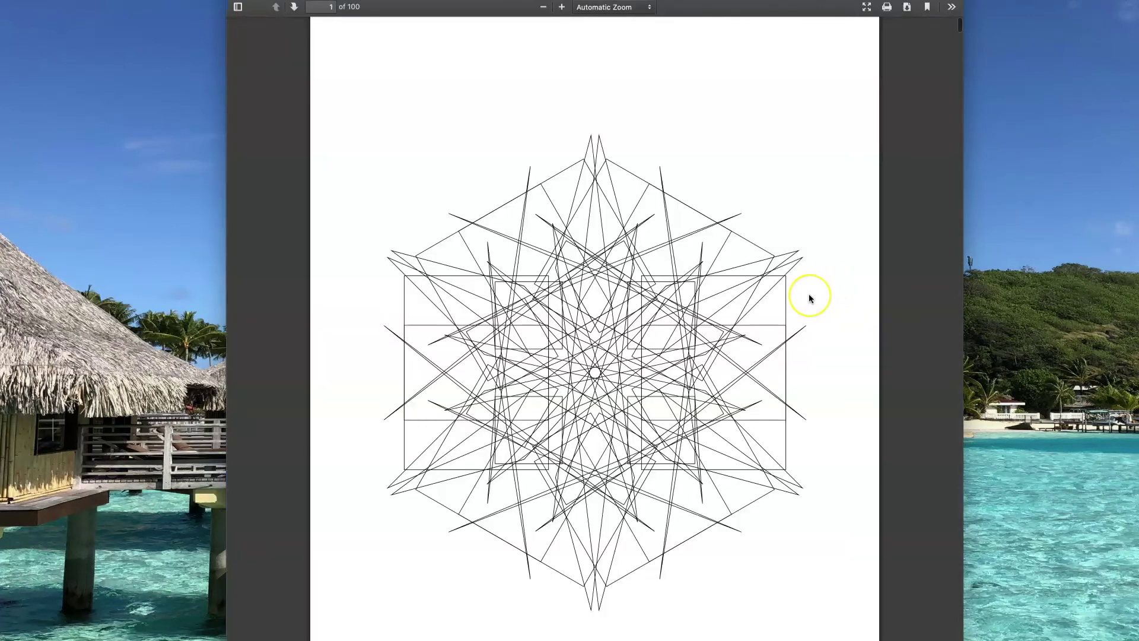
{"action": "scroll", "coordinate": [809, 293], "scroll_direction": "down", "scroll_amount": 10}
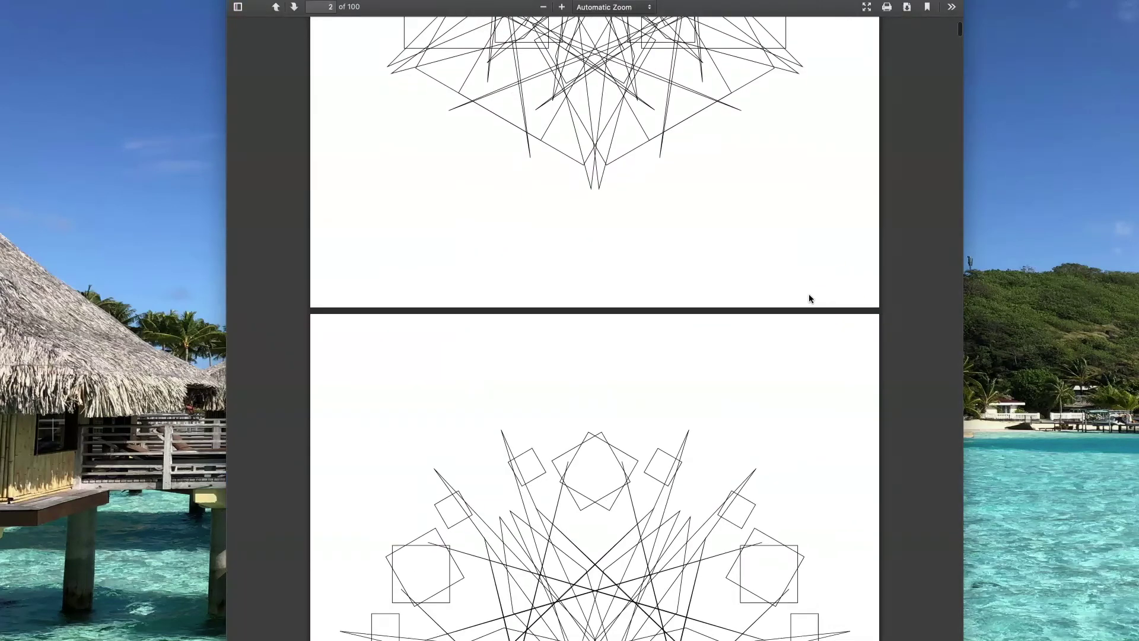
{"action": "scroll", "coordinate": [810, 297], "scroll_direction": "down", "scroll_amount": 15}
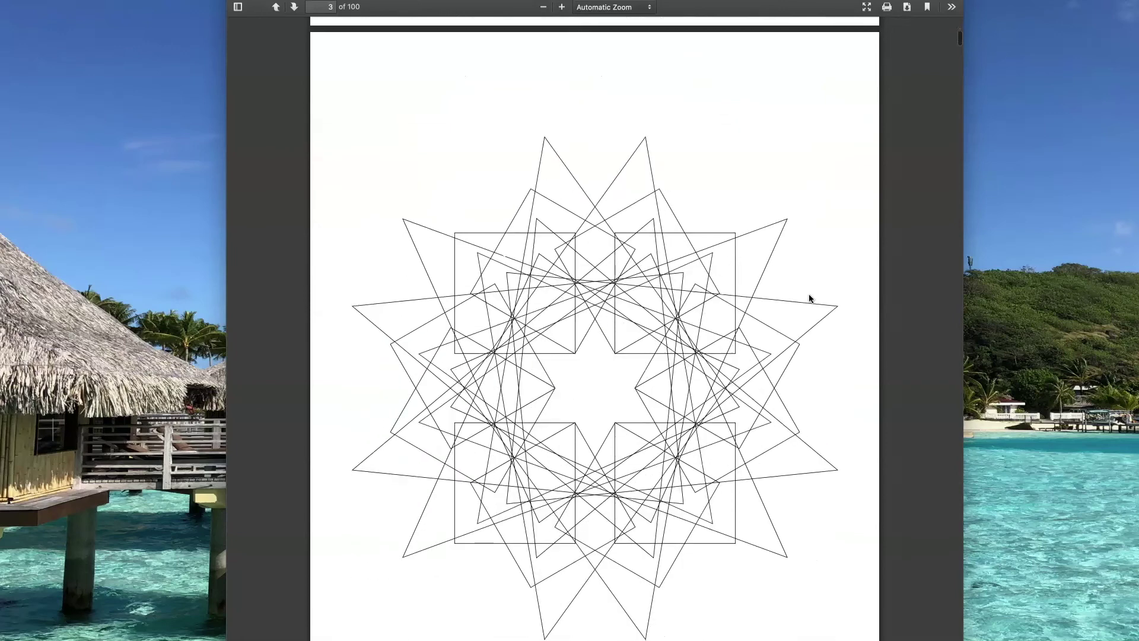
{"action": "scroll", "coordinate": [809, 299], "scroll_direction": "down", "scroll_amount": 15}
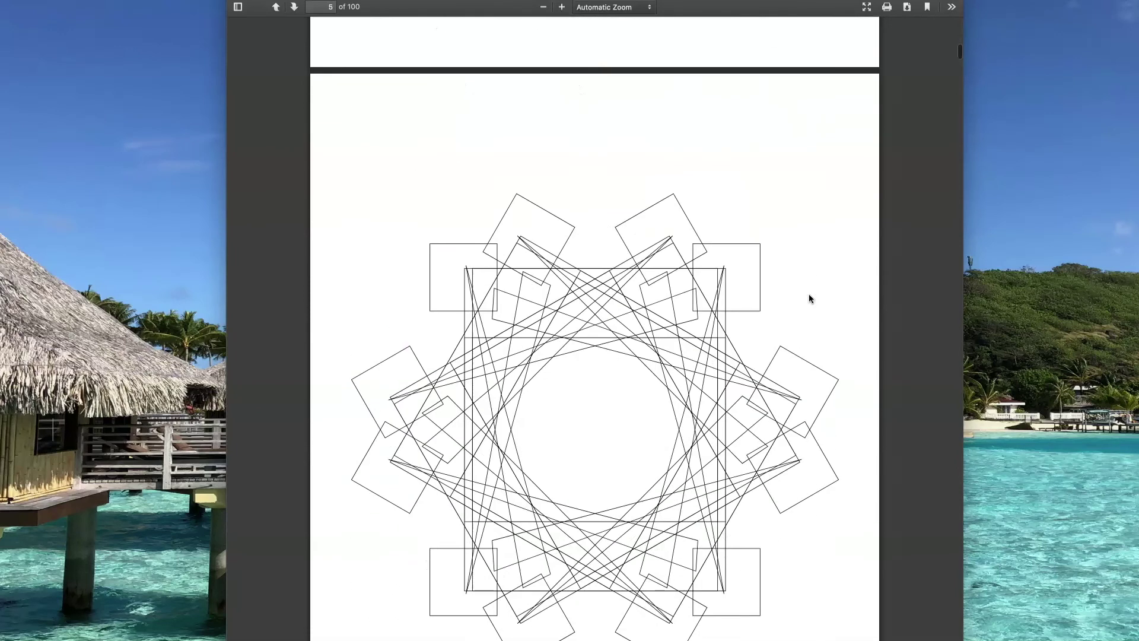
{"action": "scroll", "coordinate": [809, 294], "scroll_direction": "down", "scroll_amount": 10}
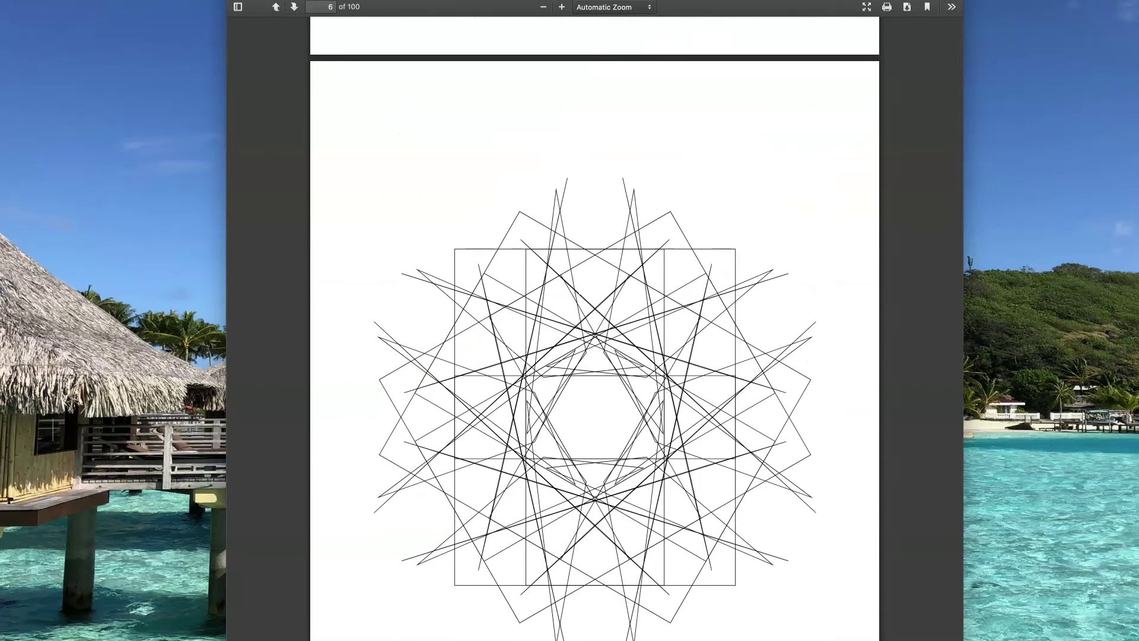